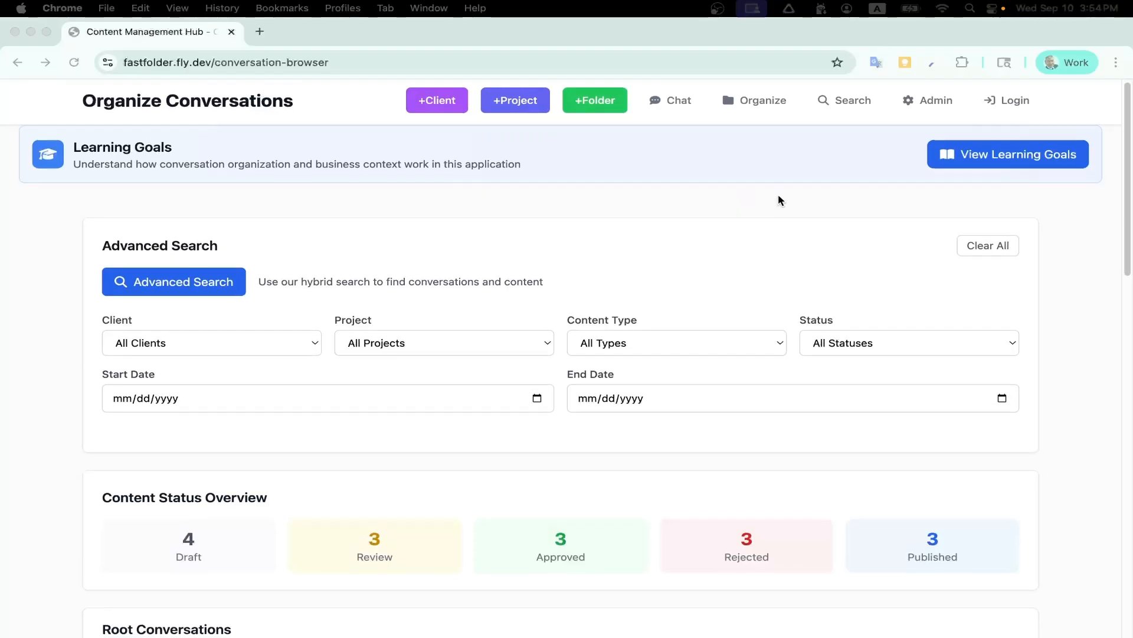
Review the content status details of the US AI/ML Conference, General AI Market Research and Client Onboarding root conversations without changing them
scroll(778, 194, "down", 2)
scroll(777, 198, "down", 5)
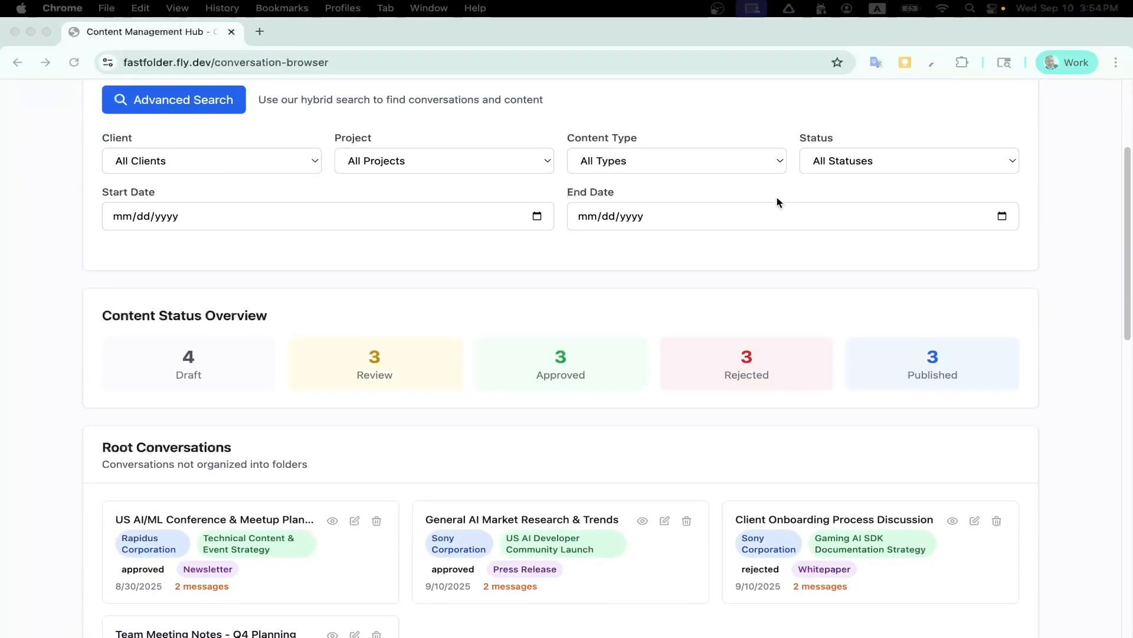
scroll(689, 433, "down", 1)
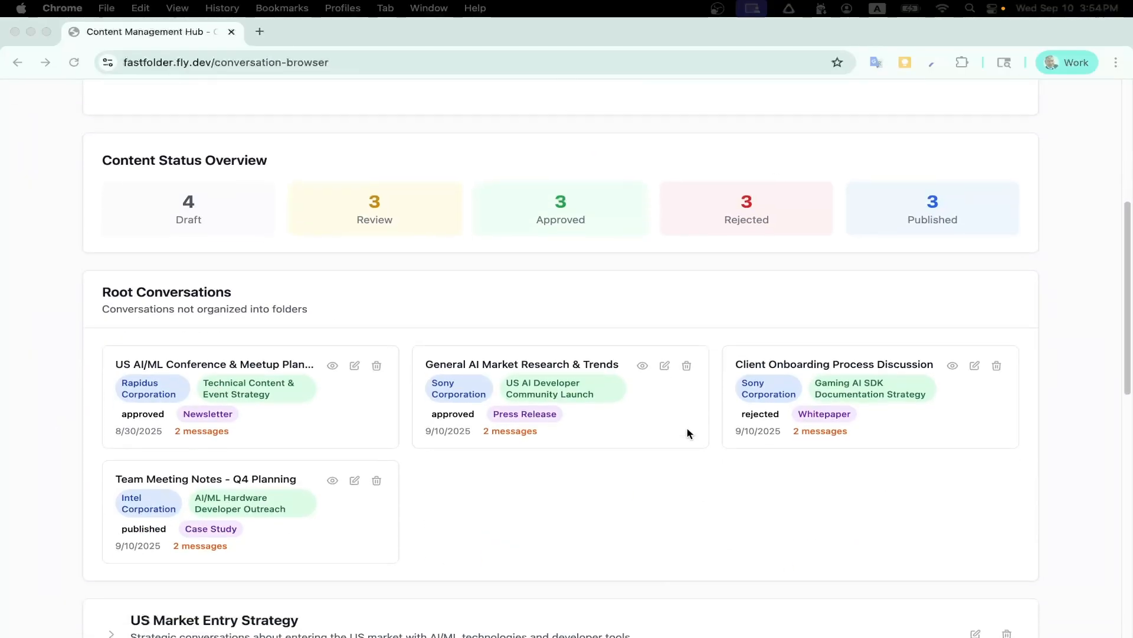
left_click(354, 365)
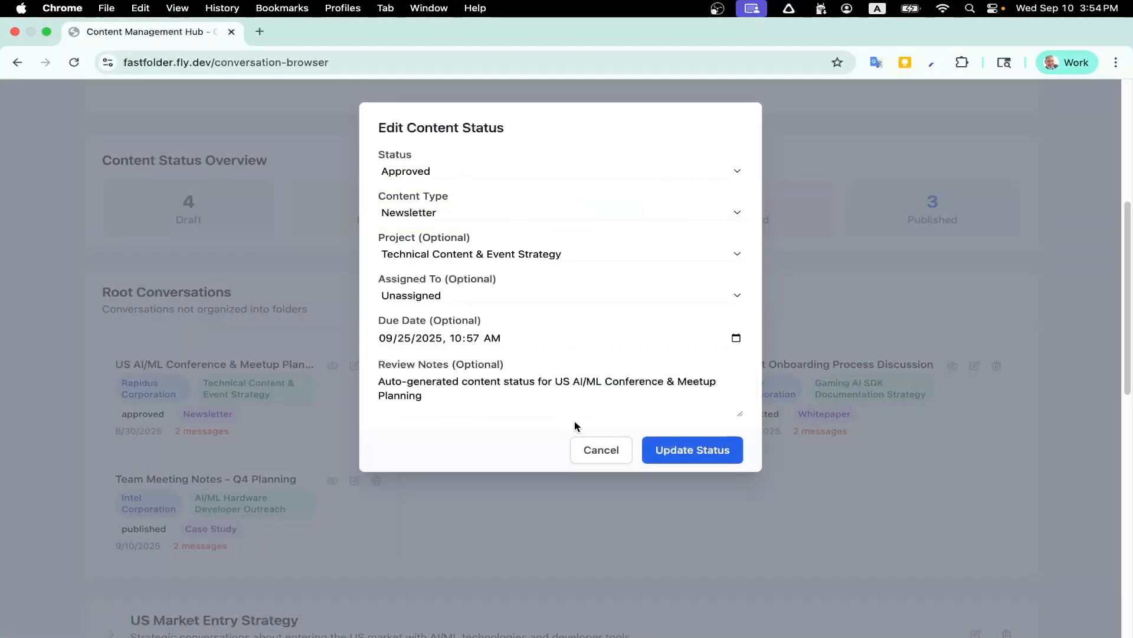
left_click(597, 451)
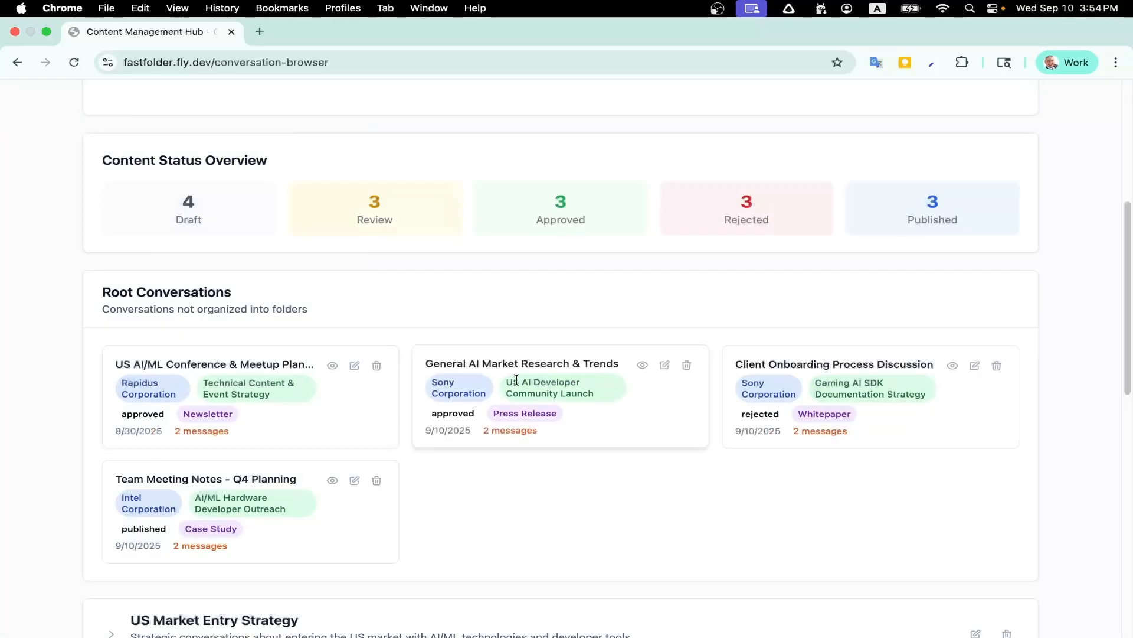
left_click(664, 365)
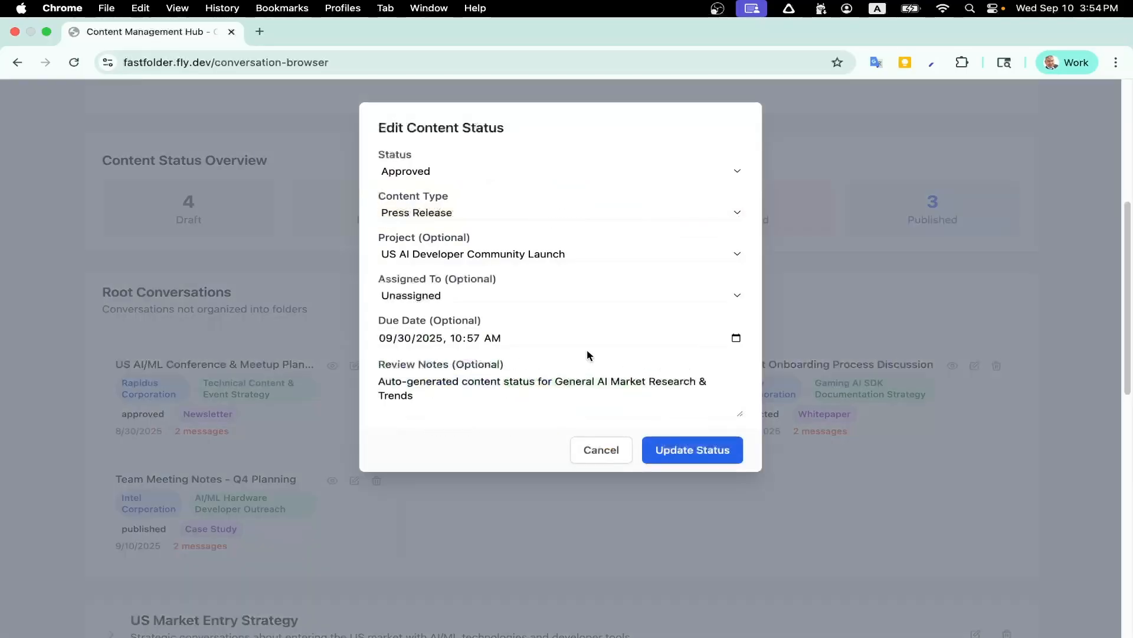
left_click(601, 450)
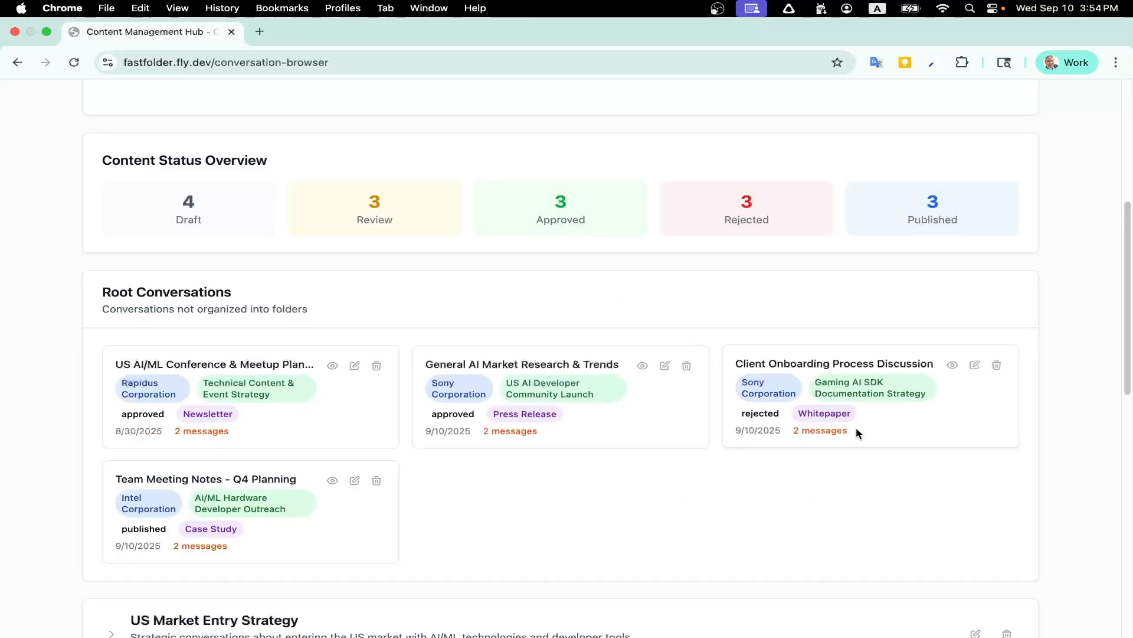
left_click(972, 365)
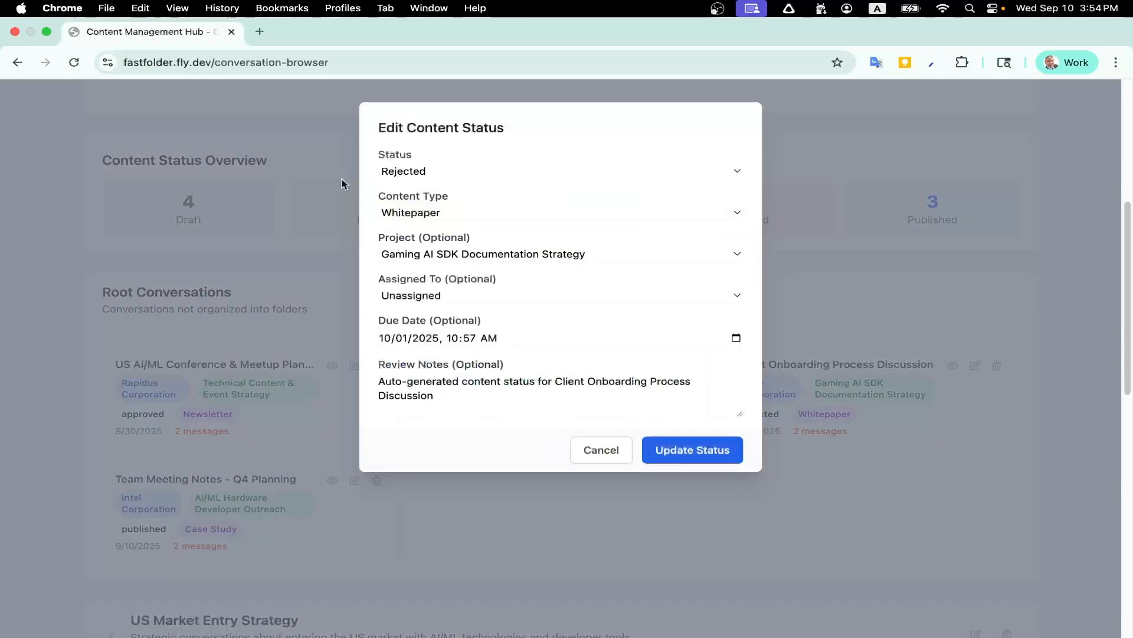
left_click(598, 456)
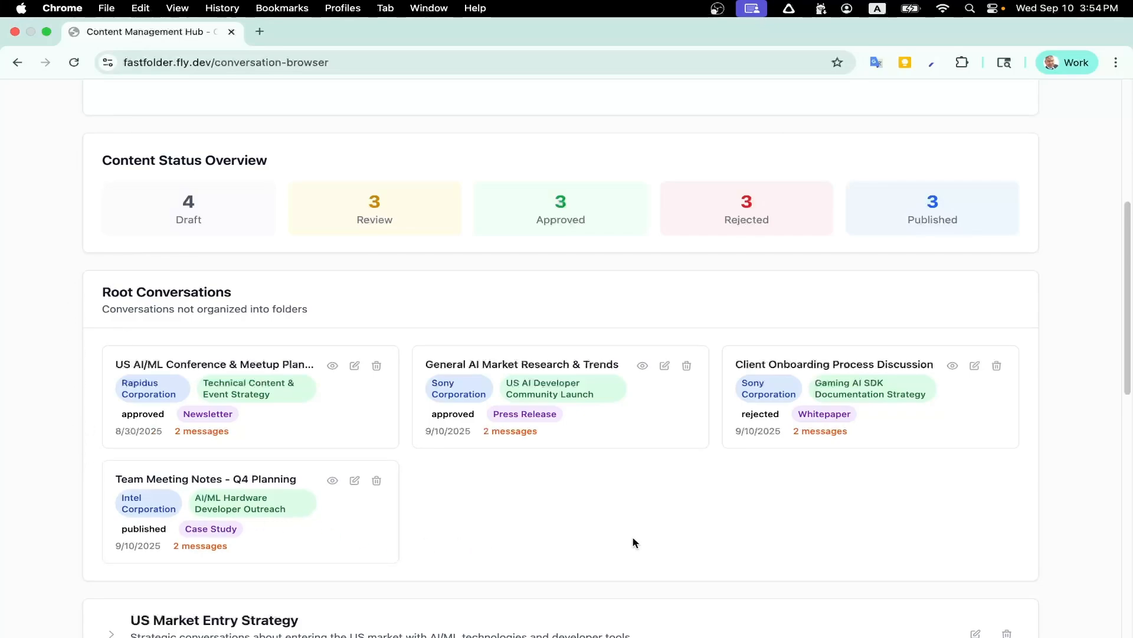
Expand the US Market Entry Strategy folder and move the root conversation Team Meeting Notes - Q4 Planning into it
scroll(633, 541, "down", 2)
left_click(111, 515)
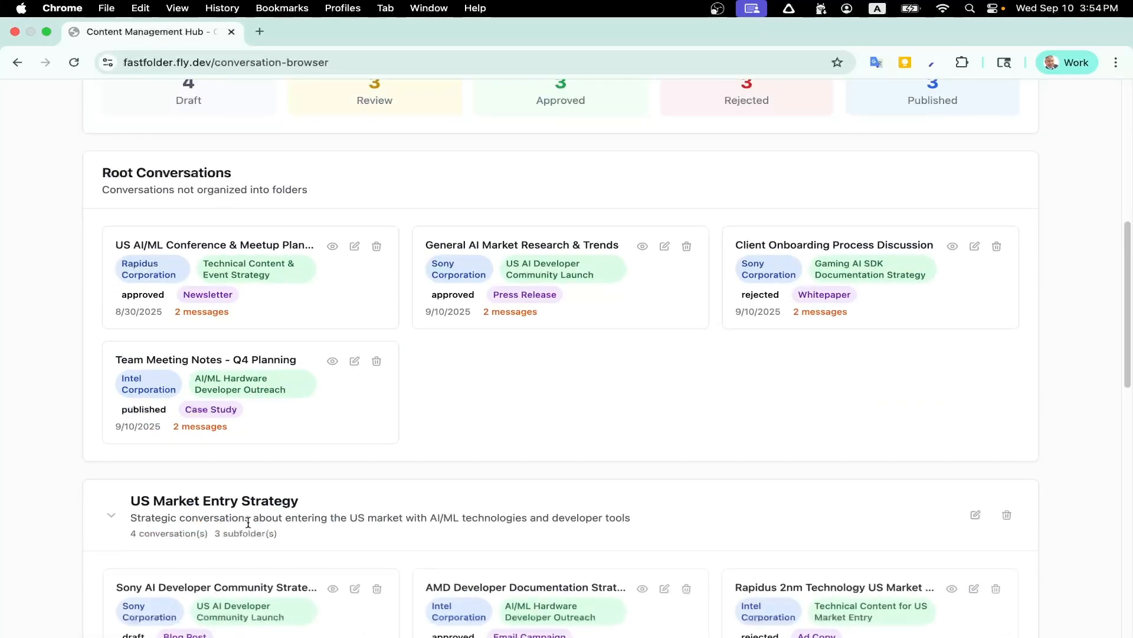
scroll(654, 428, "down", 2)
scroll(646, 429, "down", 1)
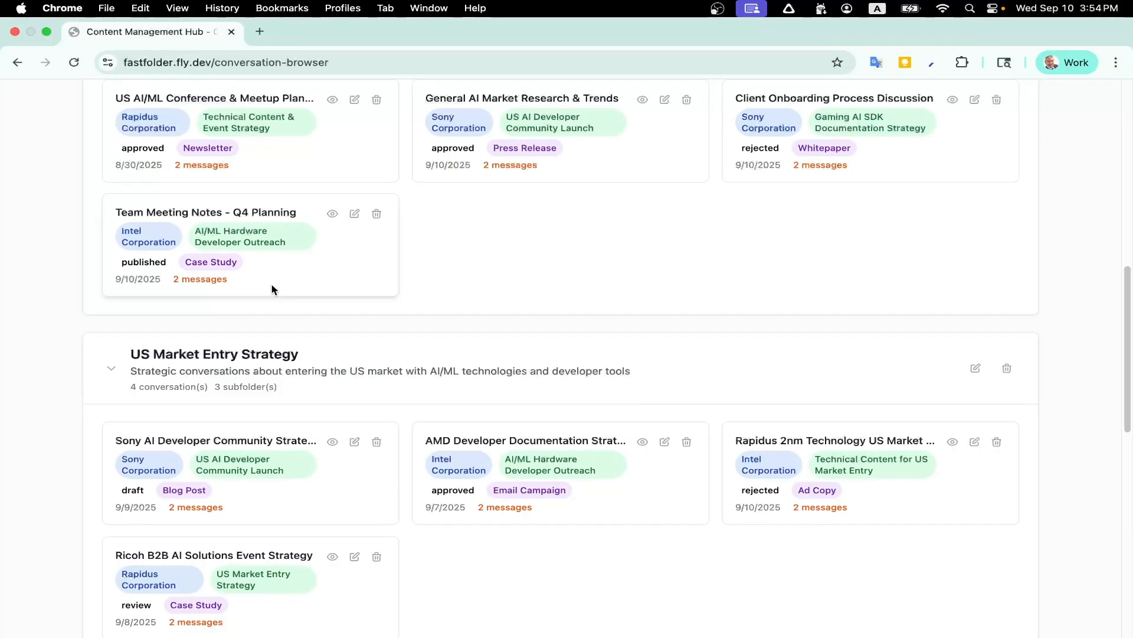
left_click_drag(244, 231, 844, 473)
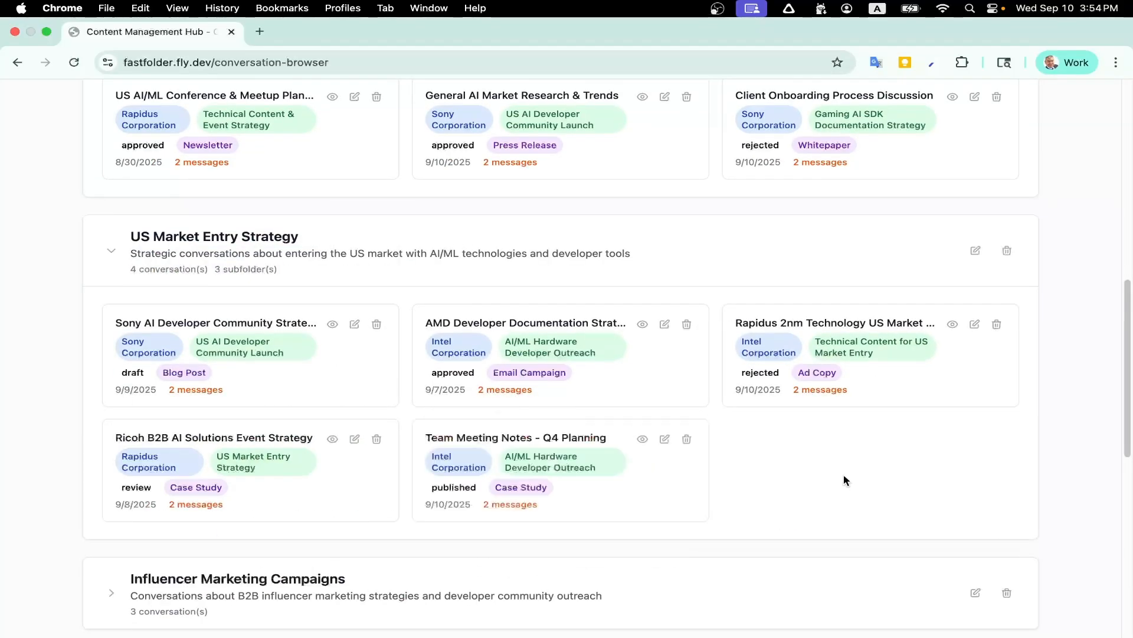
Filter the conversations by Draft status in the Content Status Overview
scroll(750, 476, "up", 3)
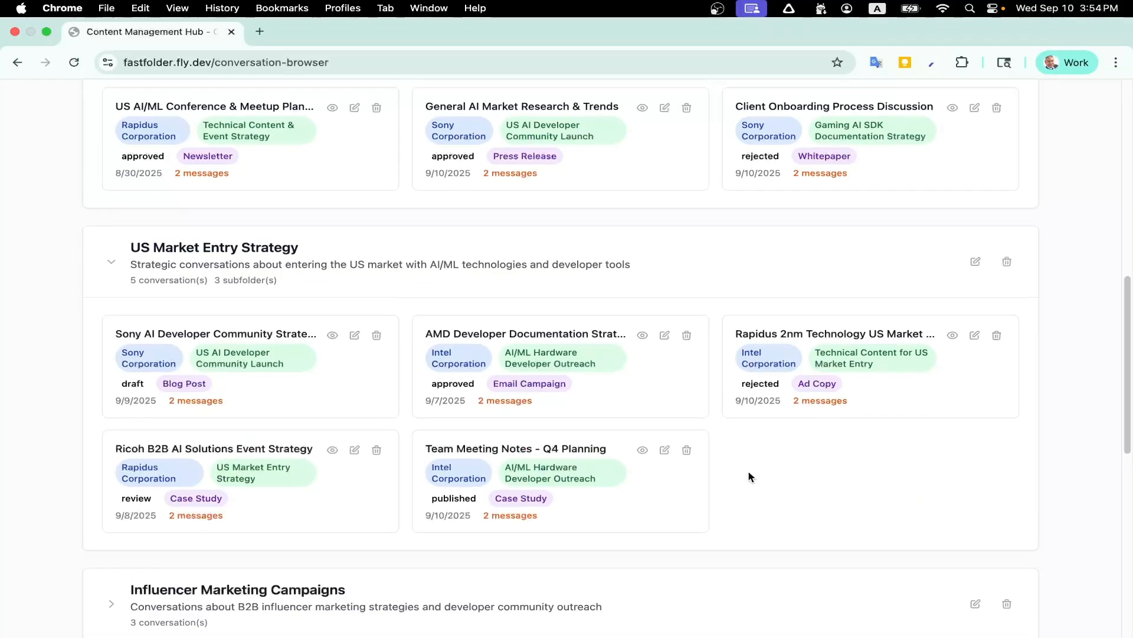
scroll(631, 268, "up", 2)
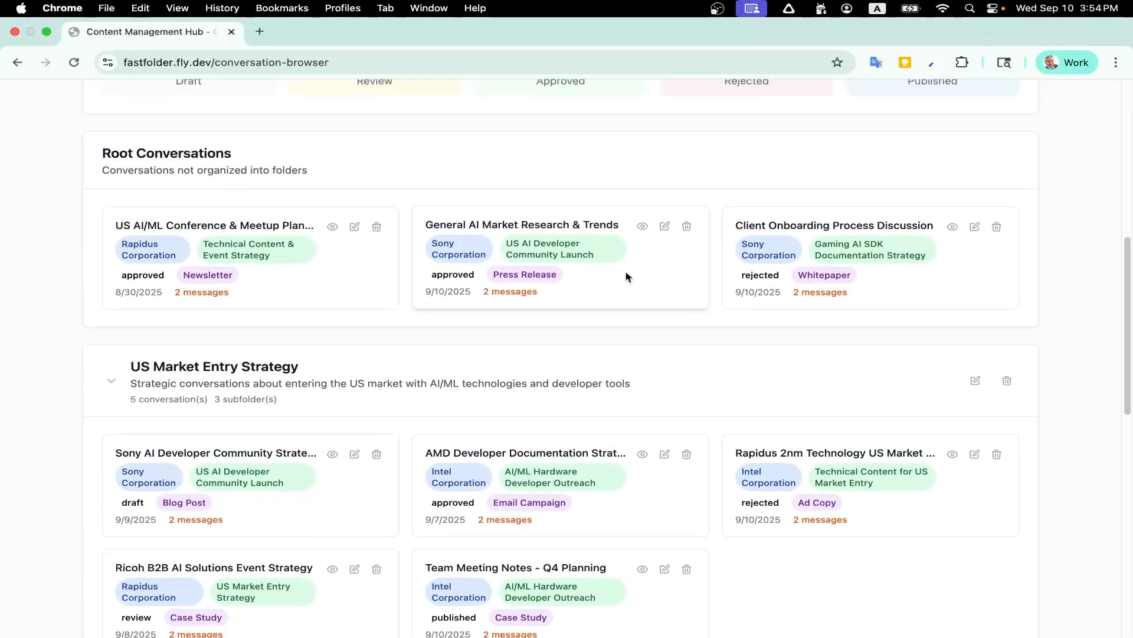
scroll(284, 254, "up", 1)
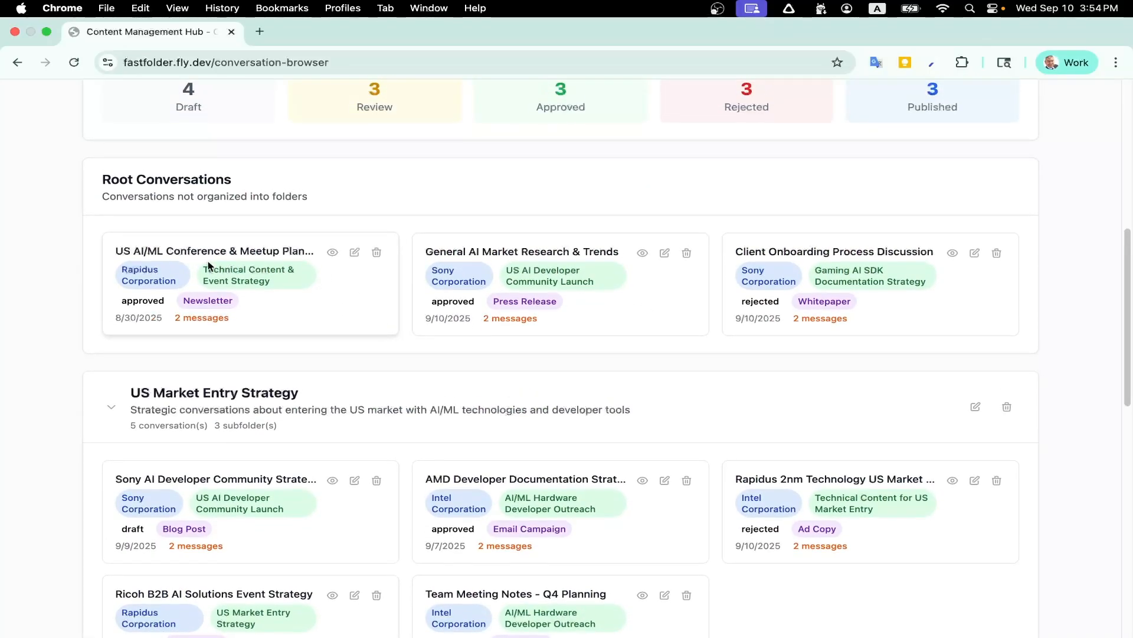
scroll(207, 266, "up", 3)
left_click(201, 213)
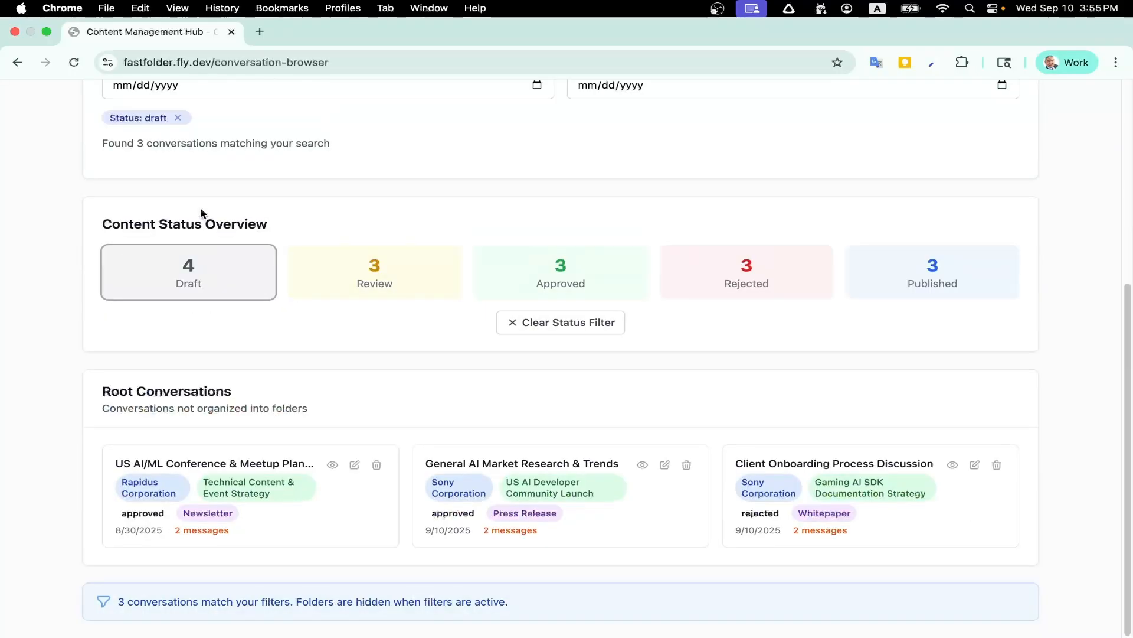
Inspect the content status details of the Flywheel market share, Canon AI Imaging, Sony AI Developer and Automotive AI draft conversations without changing them
scroll(339, 318, "down", 2)
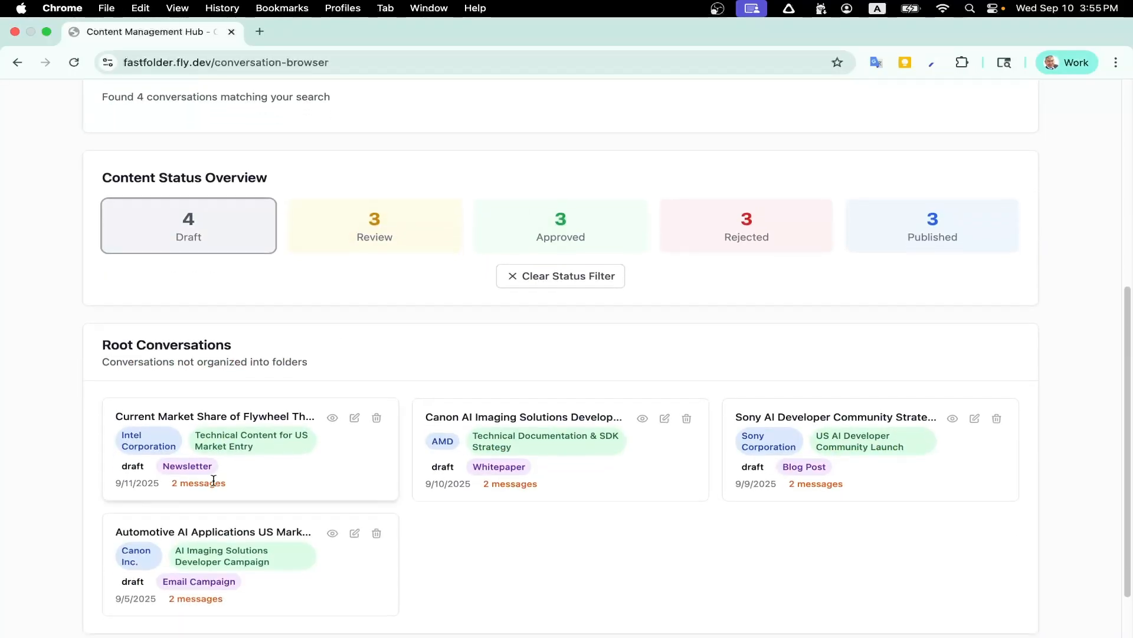
scroll(360, 384, "down", 2)
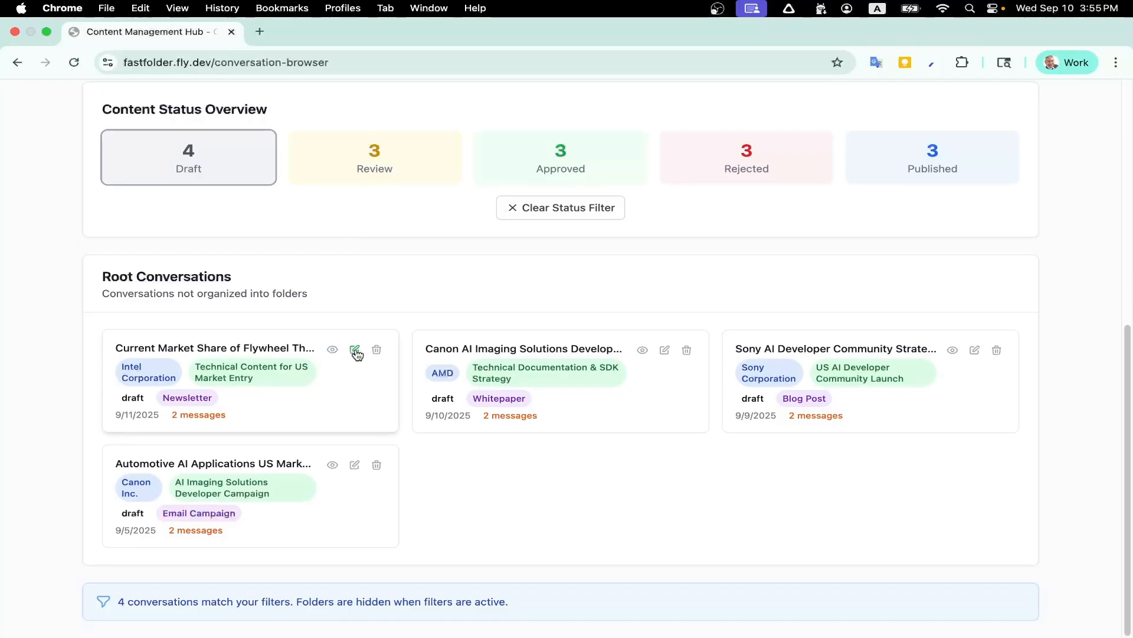
left_click(355, 350)
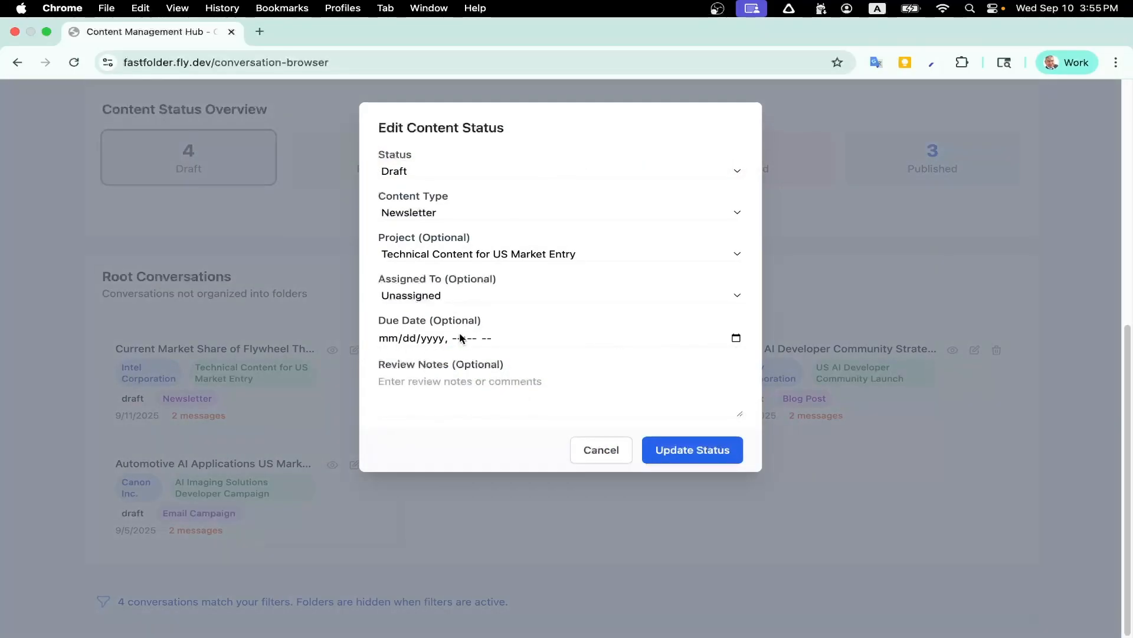
left_click(608, 455)
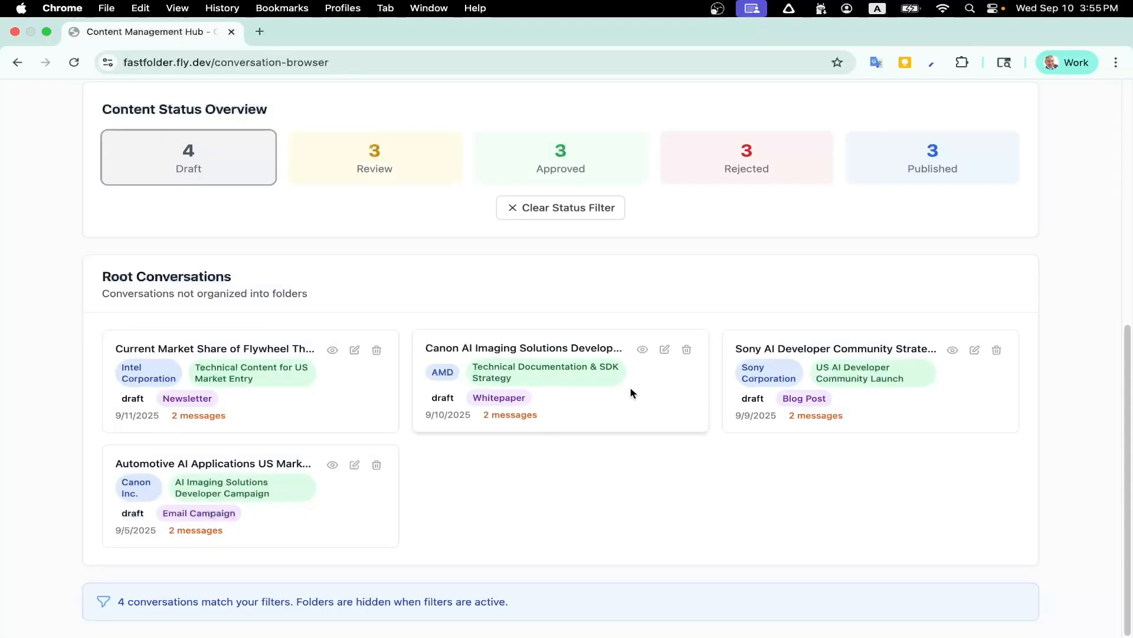
left_click(664, 349)
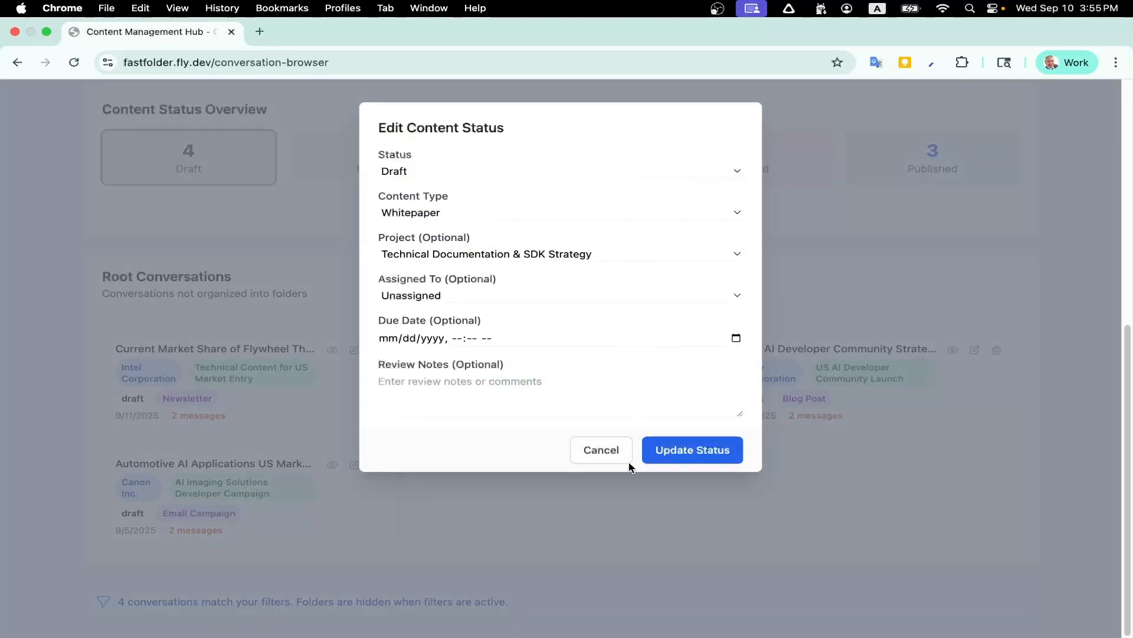
left_click(620, 453)
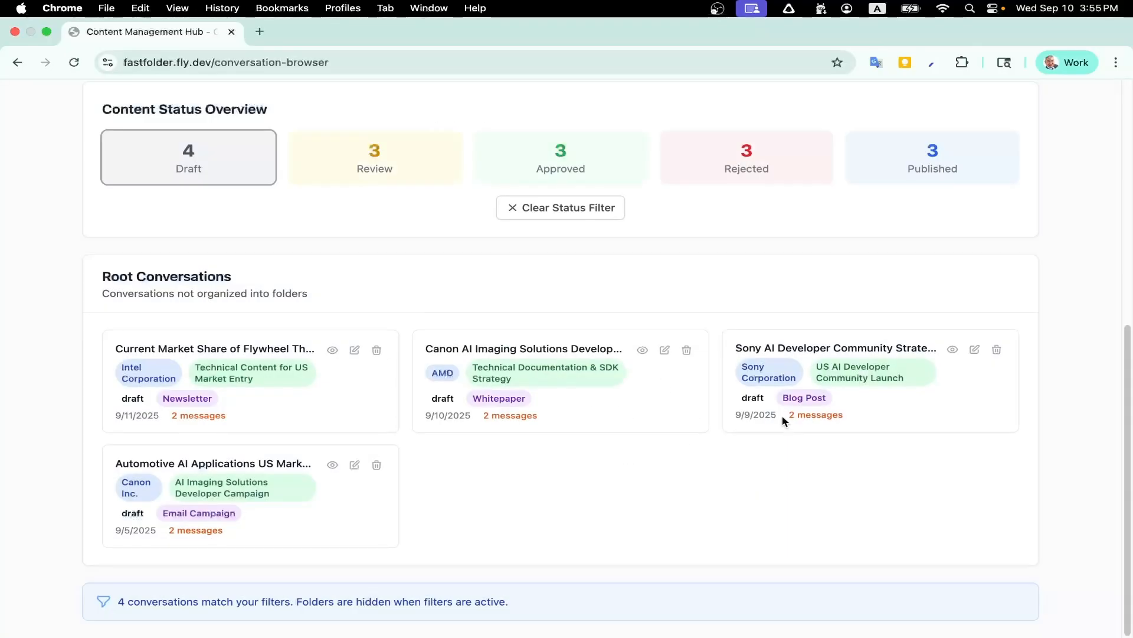
left_click(974, 351)
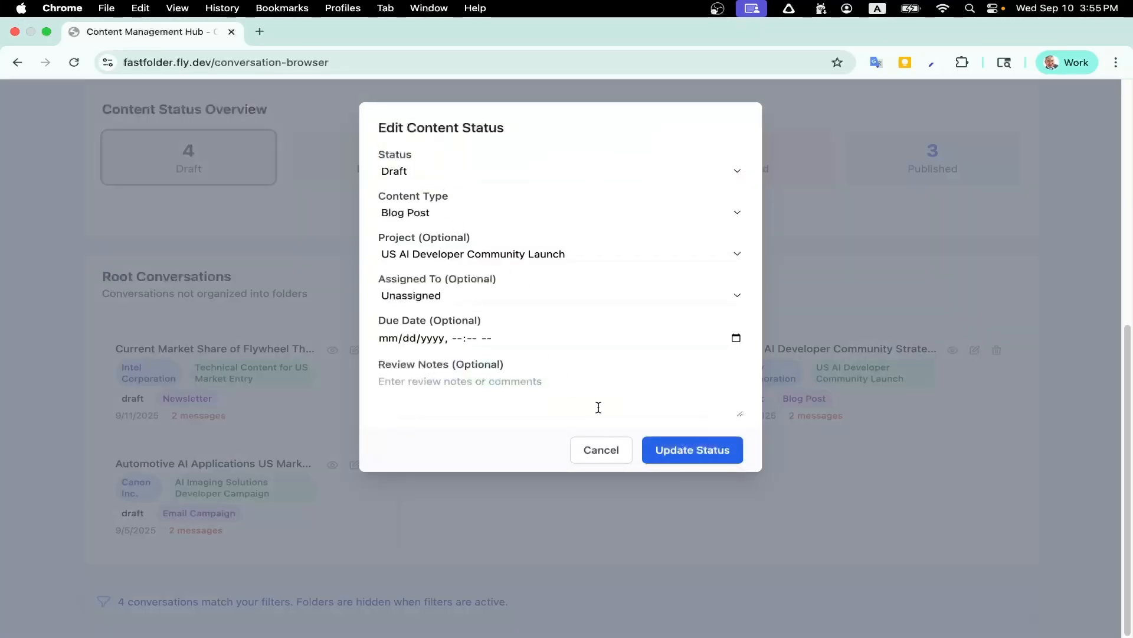
left_click(601, 450)
left_click(354, 464)
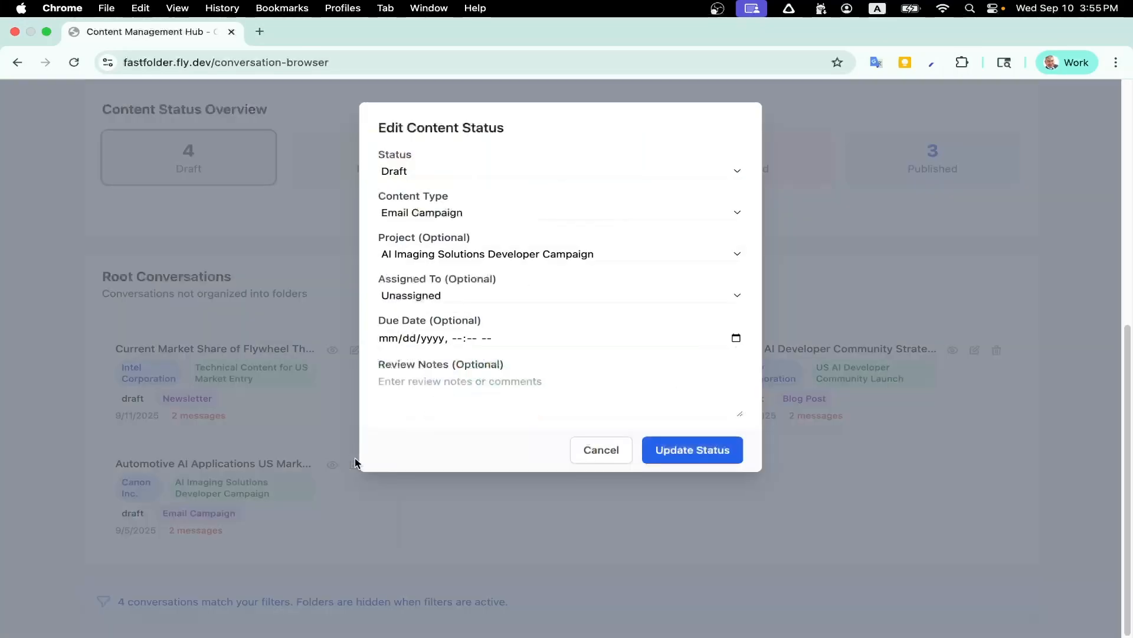
left_click(602, 450)
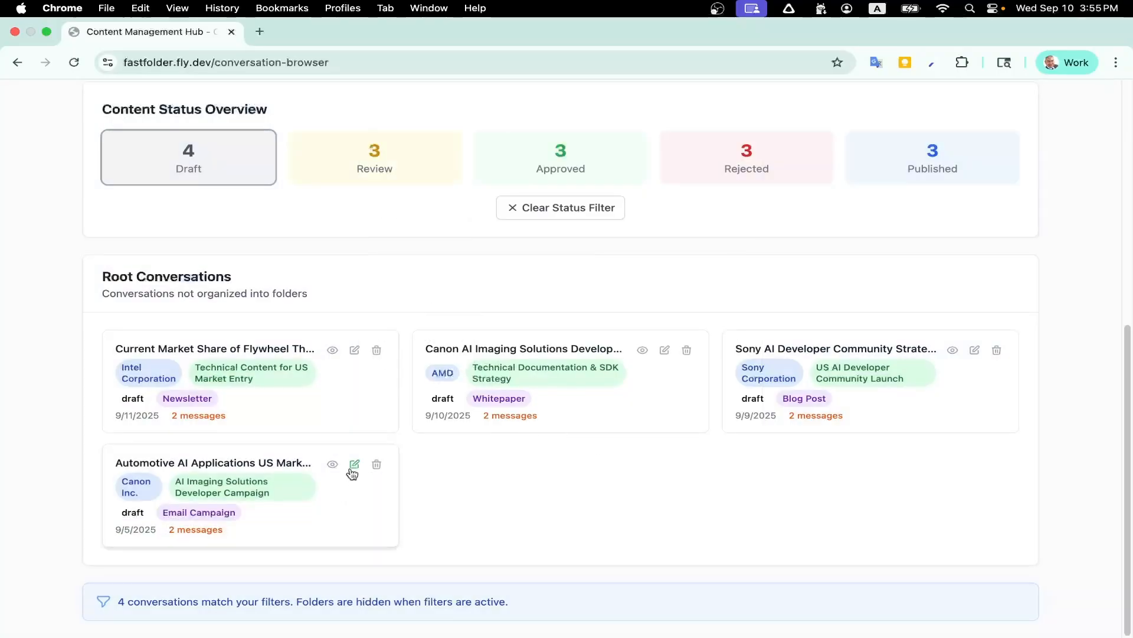
Set the status of the Automotive AI Applications conversation to Review and save the update
left_click(354, 464)
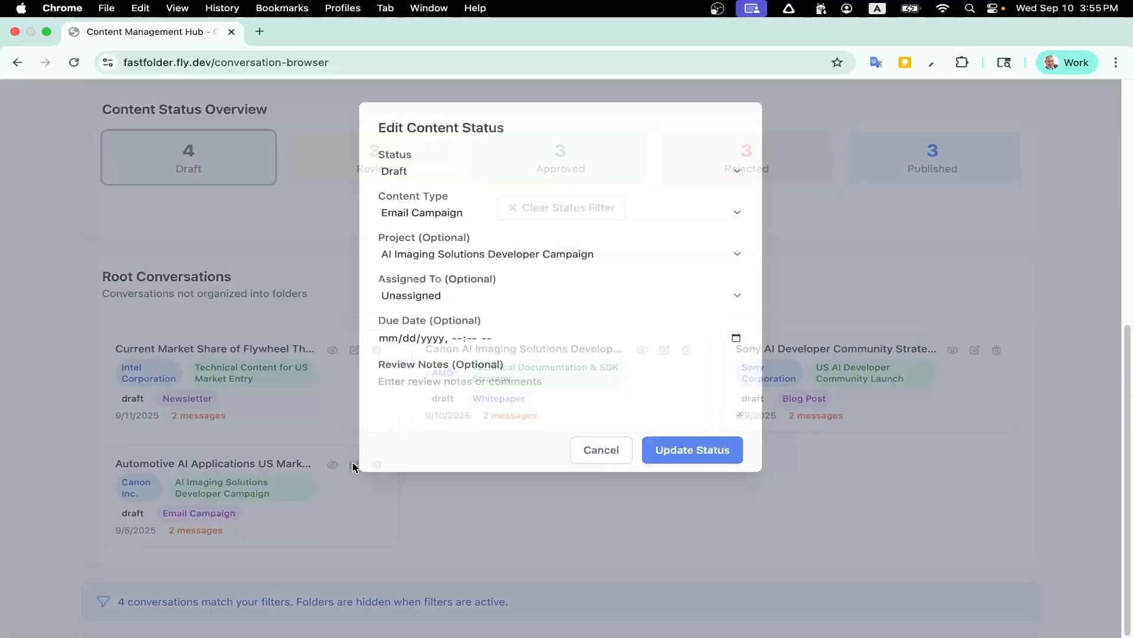
left_click(445, 167)
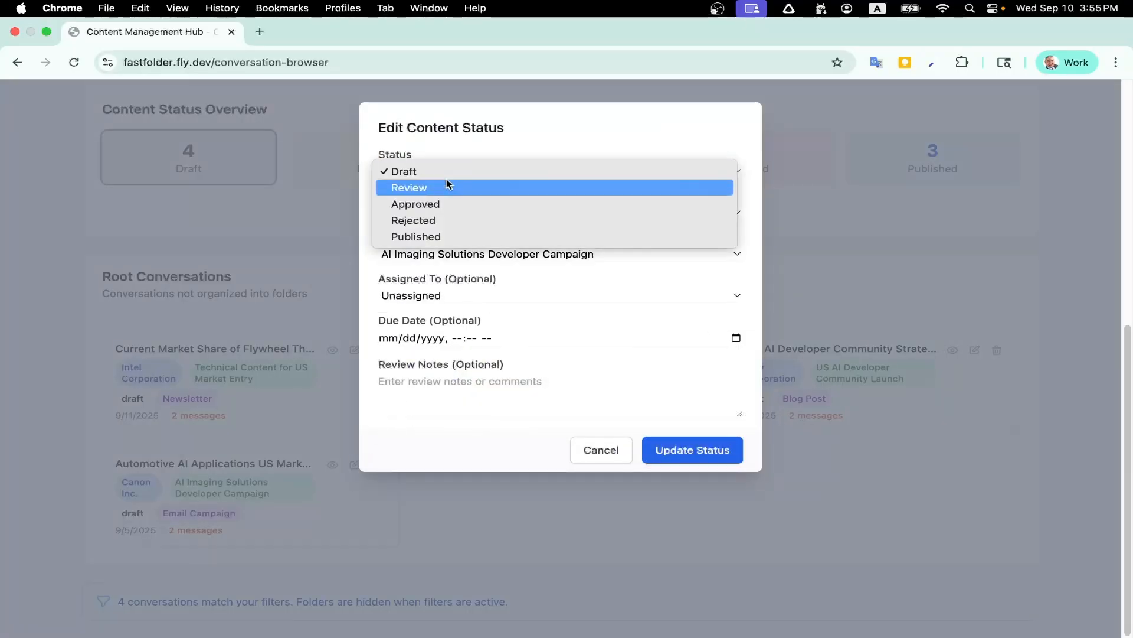
left_click(448, 185)
left_click(706, 452)
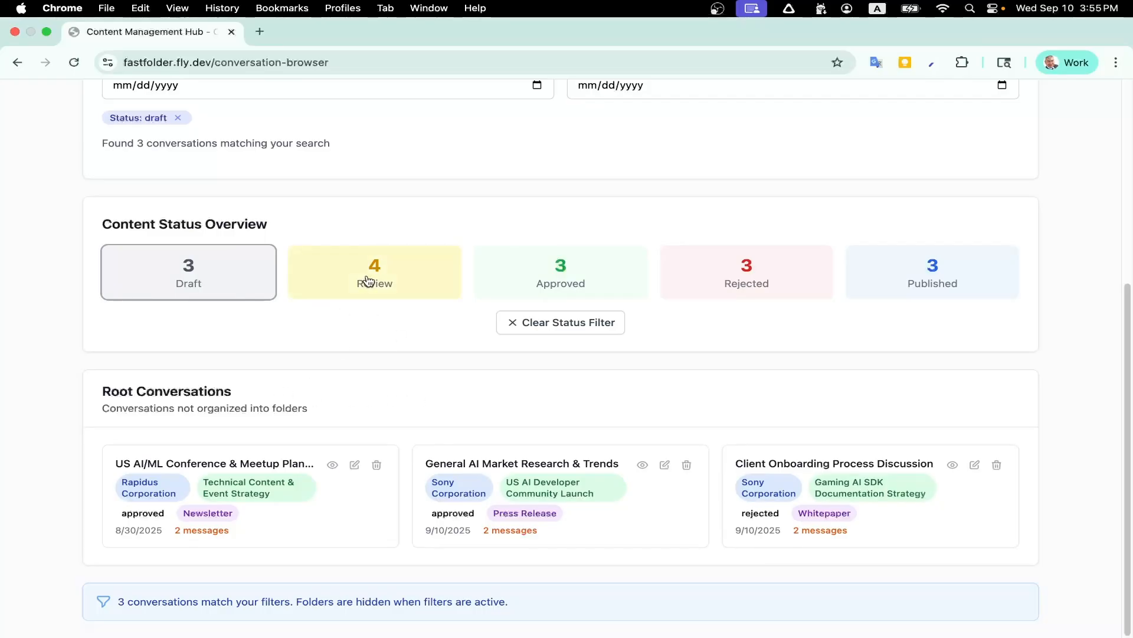
Reapply the Draft filter and update the Canon AI Imaging Solutions conversation's status to Review
left_click(188, 283)
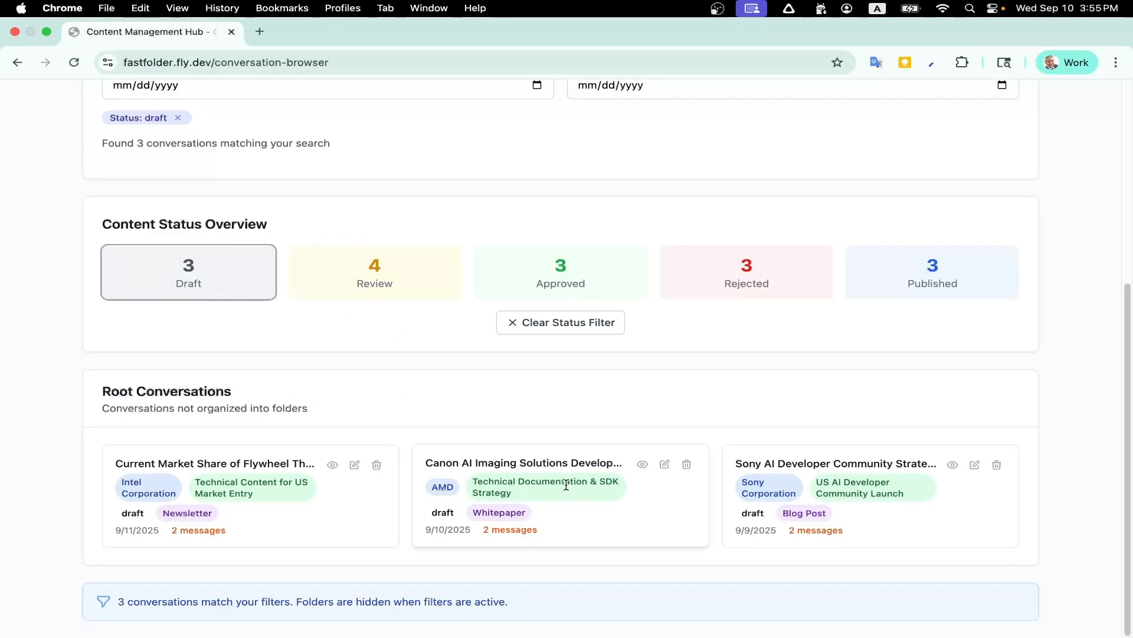
left_click(665, 465)
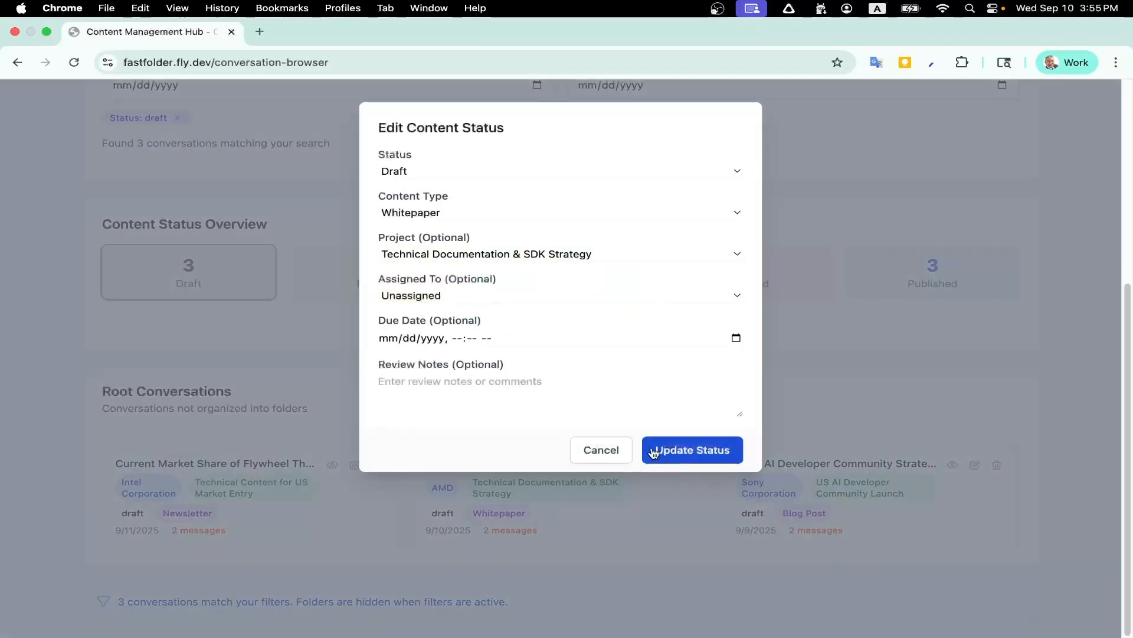
left_click(452, 170)
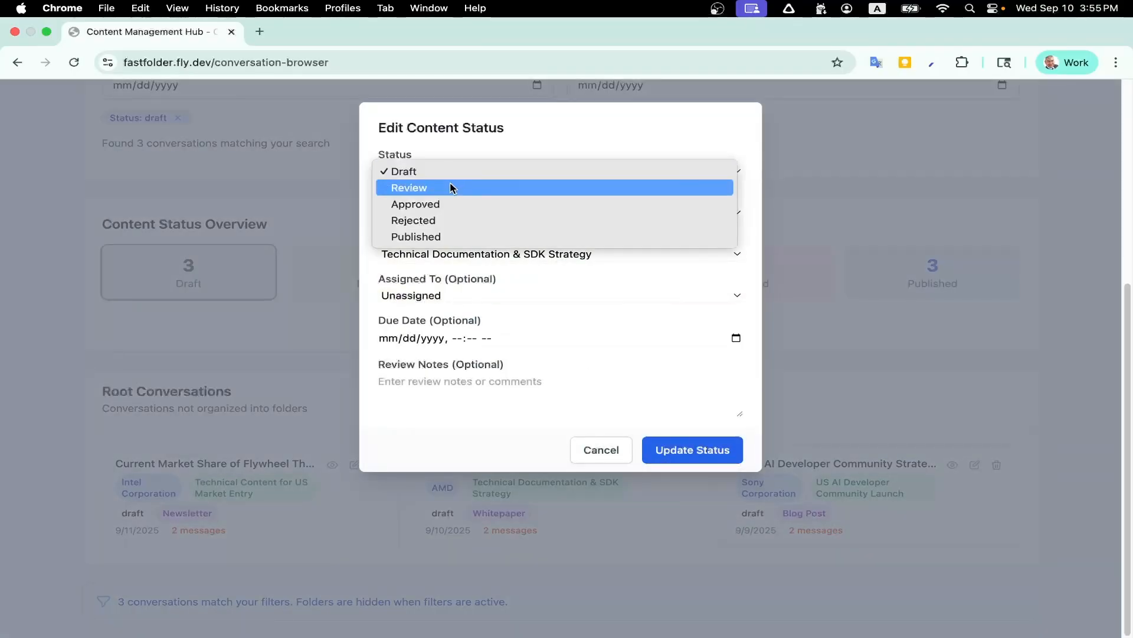
left_click(451, 185)
left_click(711, 455)
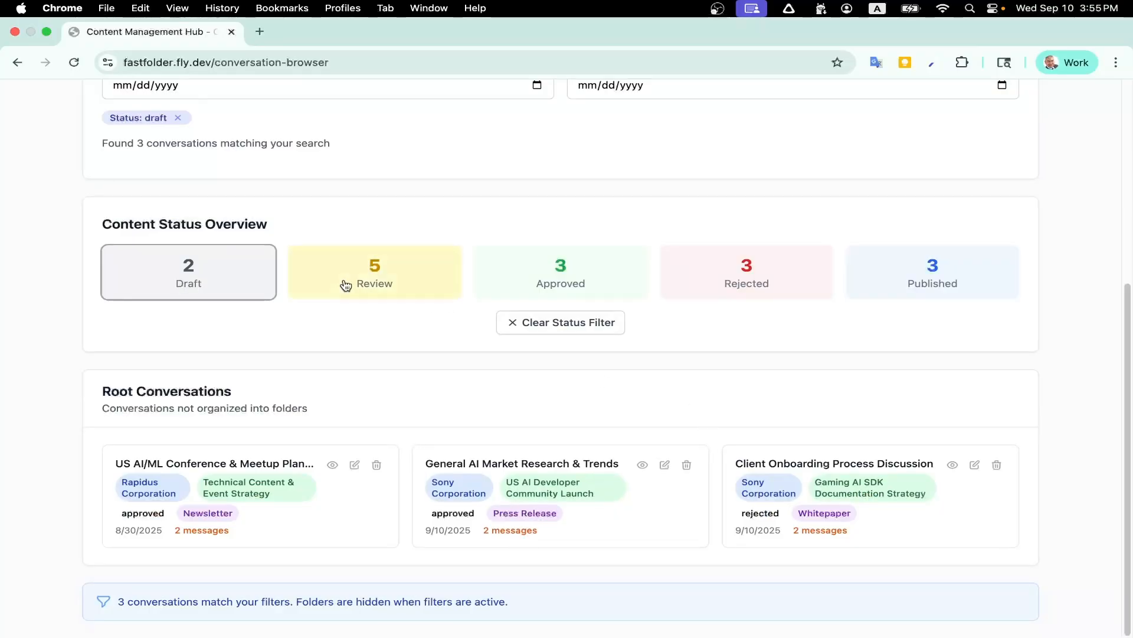
Filter the conversations by Review status and update the Intel AI/ML Hardware Influencer conversation's status to Approved
left_click(392, 286)
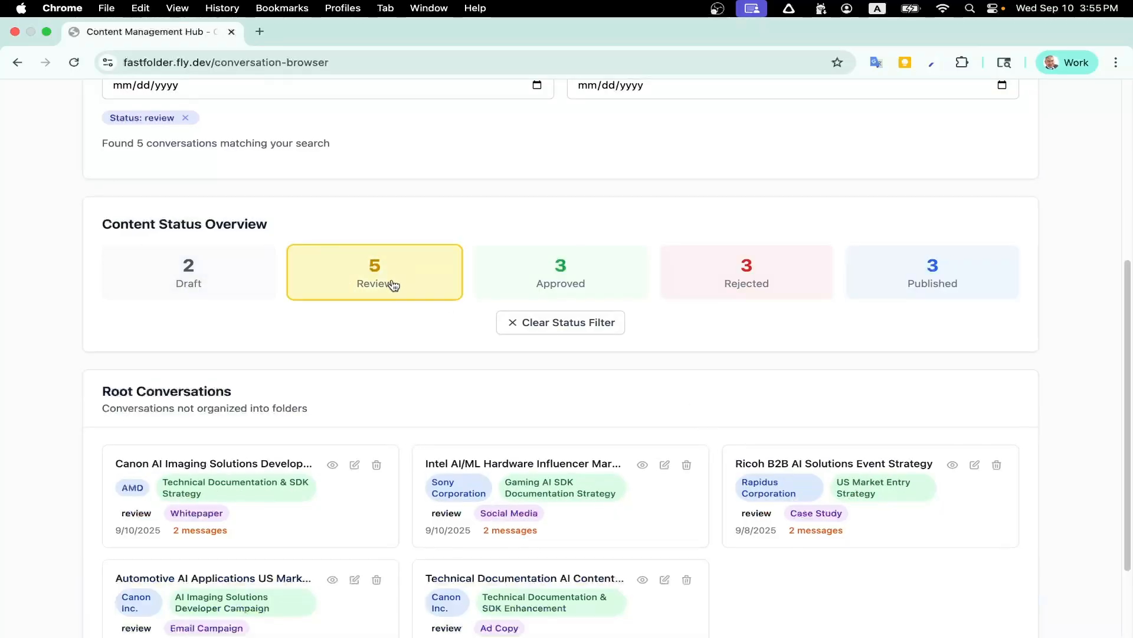
scroll(824, 490, "down", 2)
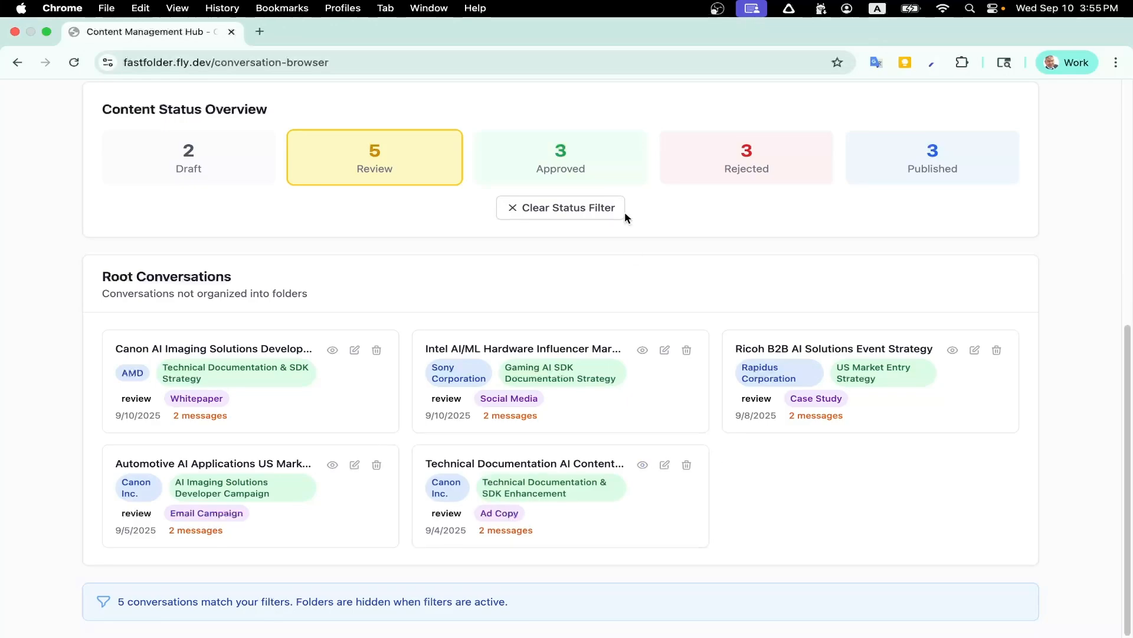
left_click(665, 352)
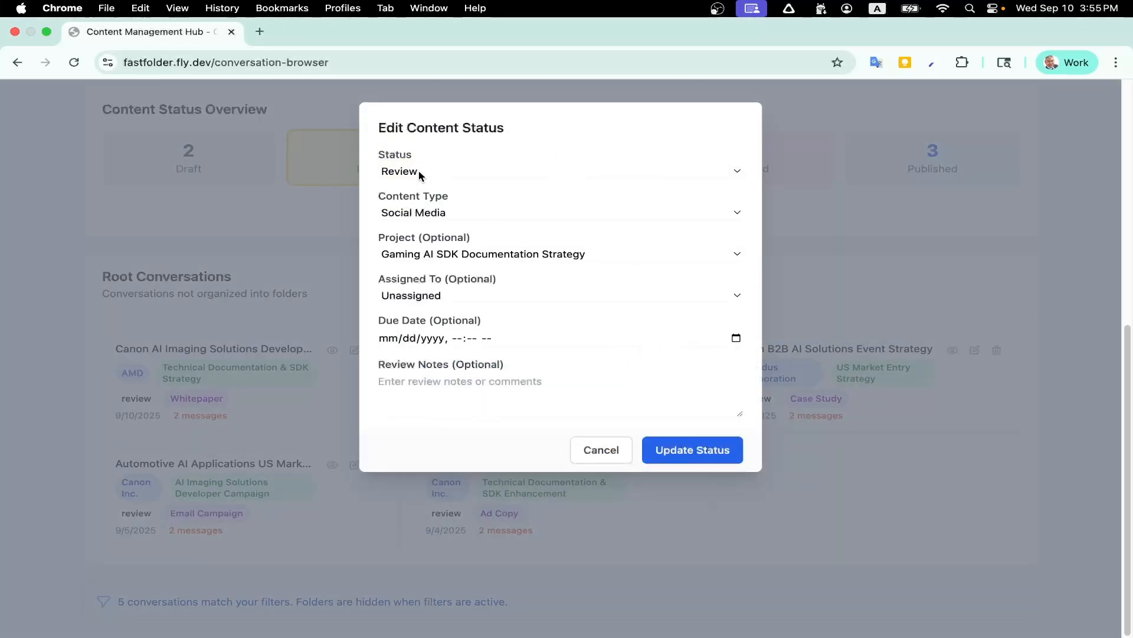
left_click(421, 176)
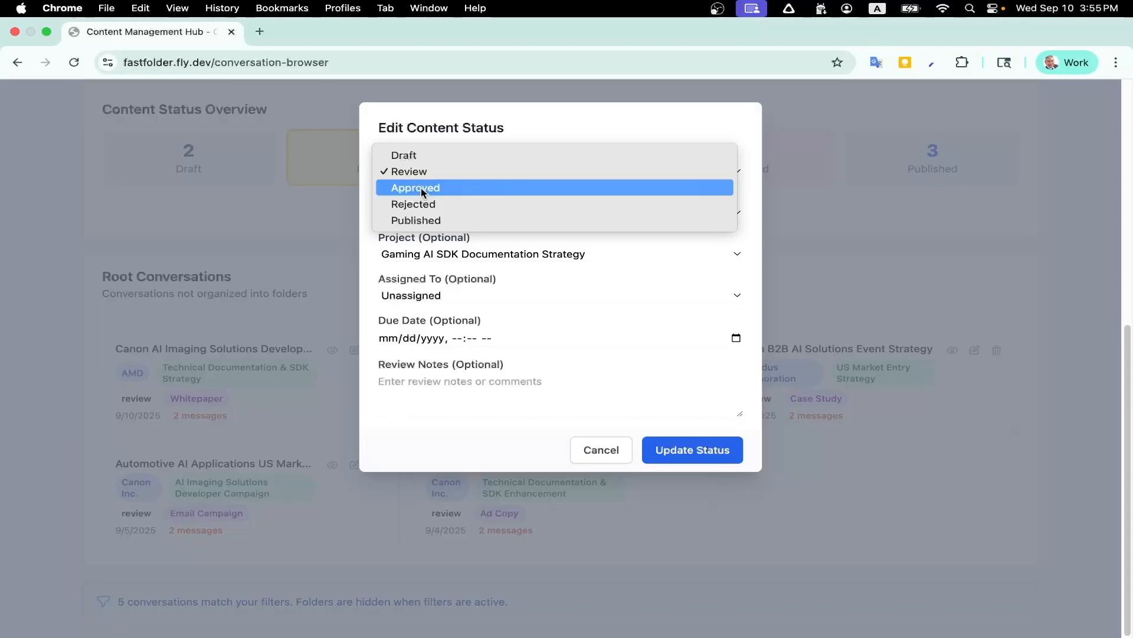
left_click(422, 190)
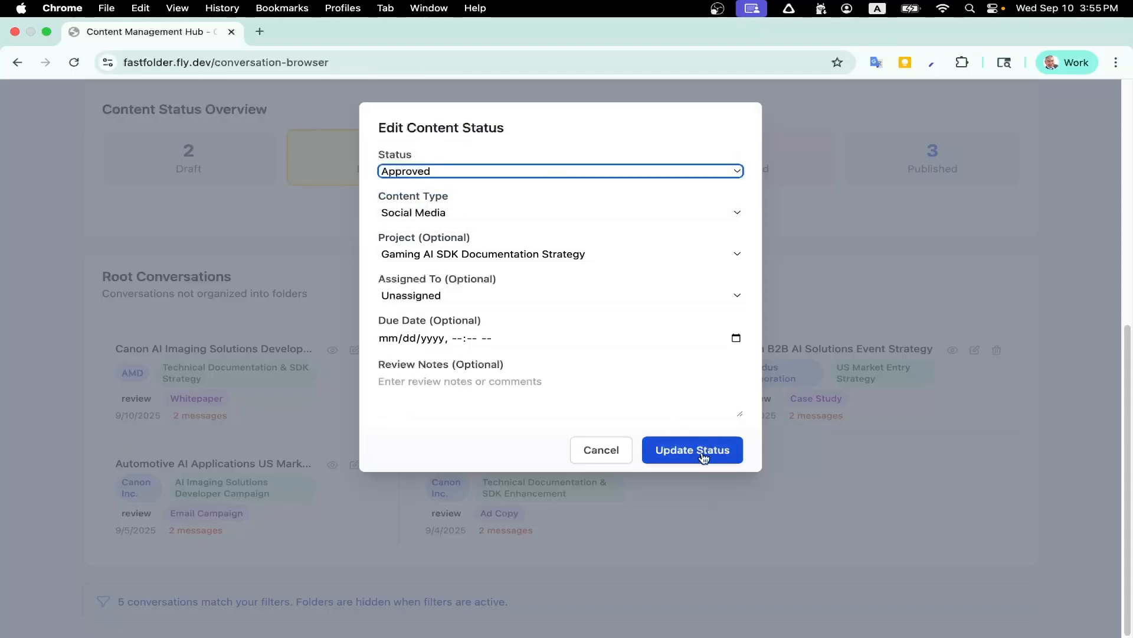
left_click(693, 450)
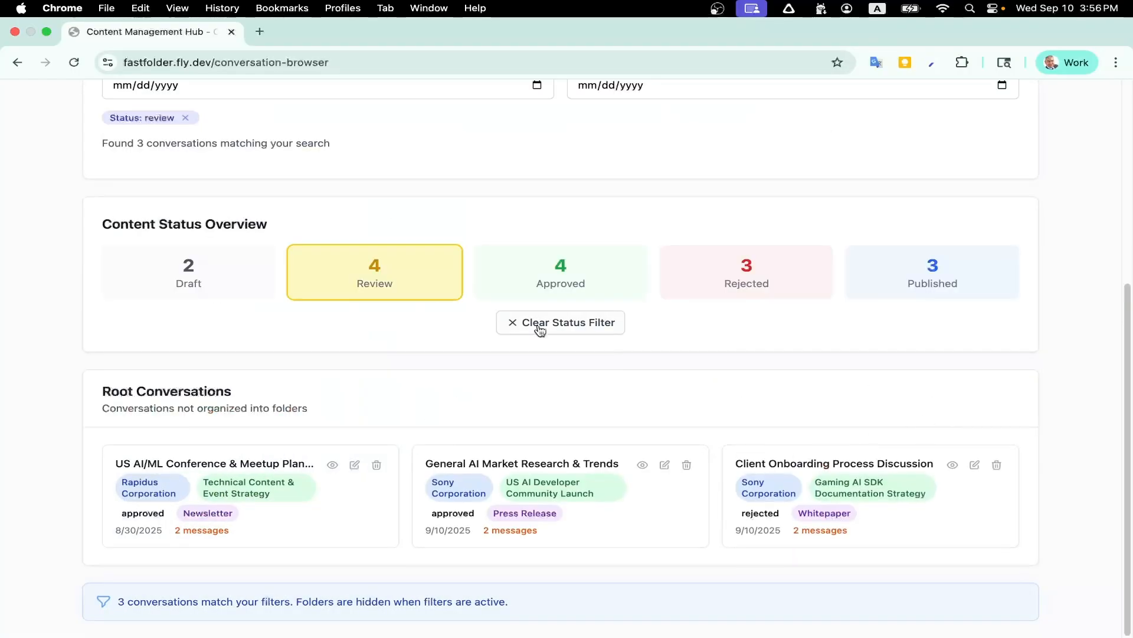
Filter the conversations by Approved status to check the list, and clear the status filter
left_click(561, 271)
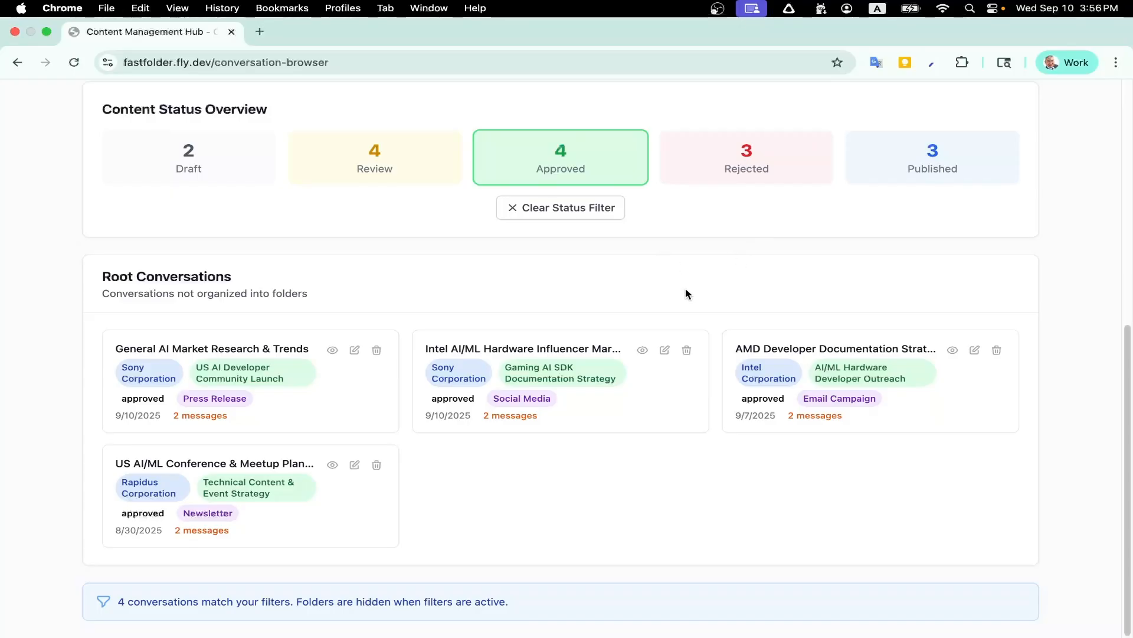
scroll(685, 292, "up", 1)
scroll(686, 297, "up", 5)
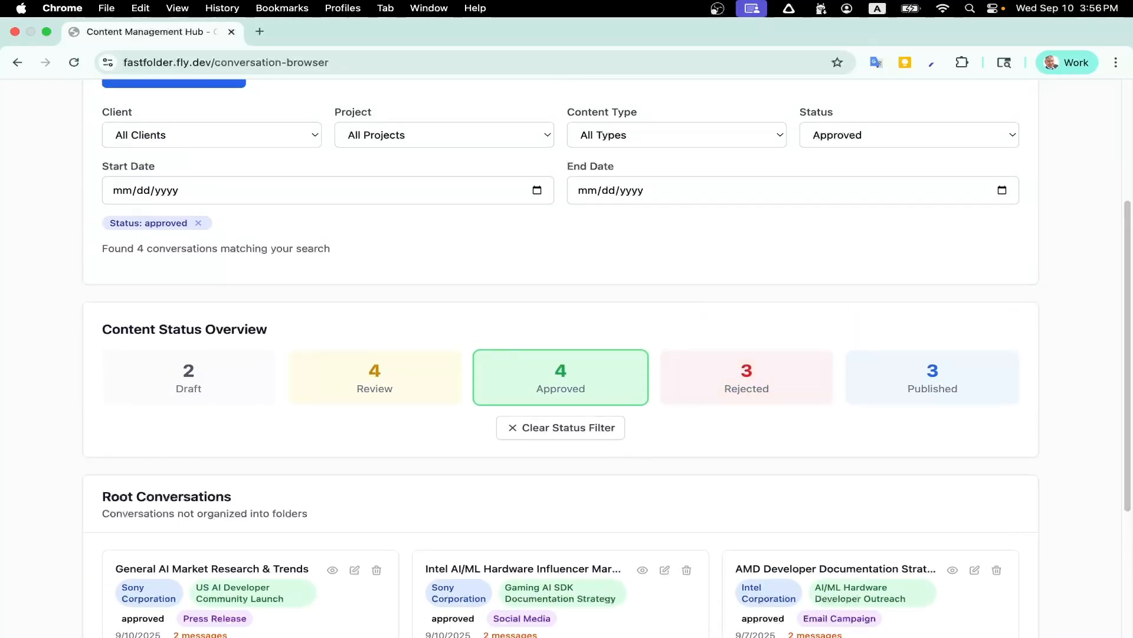
scroll(519, 294, "down", 3)
left_click(586, 299)
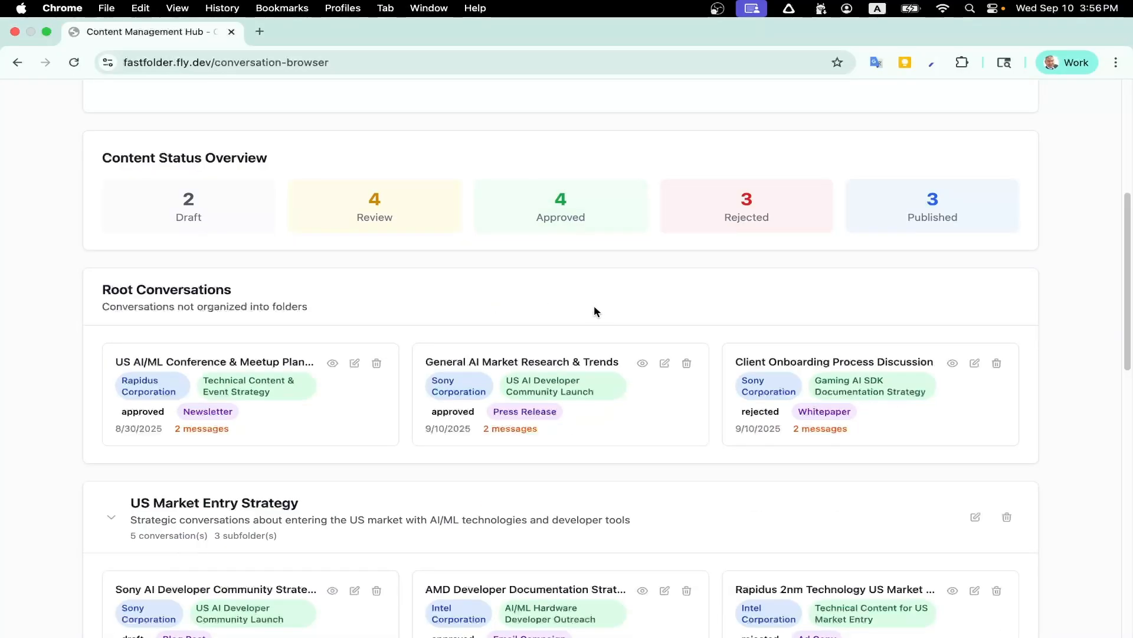
Filter the conversations by client Intel Corporation and open the status details of the Flywheel market share conversation
scroll(251, 262, "up", 7)
left_click(225, 291)
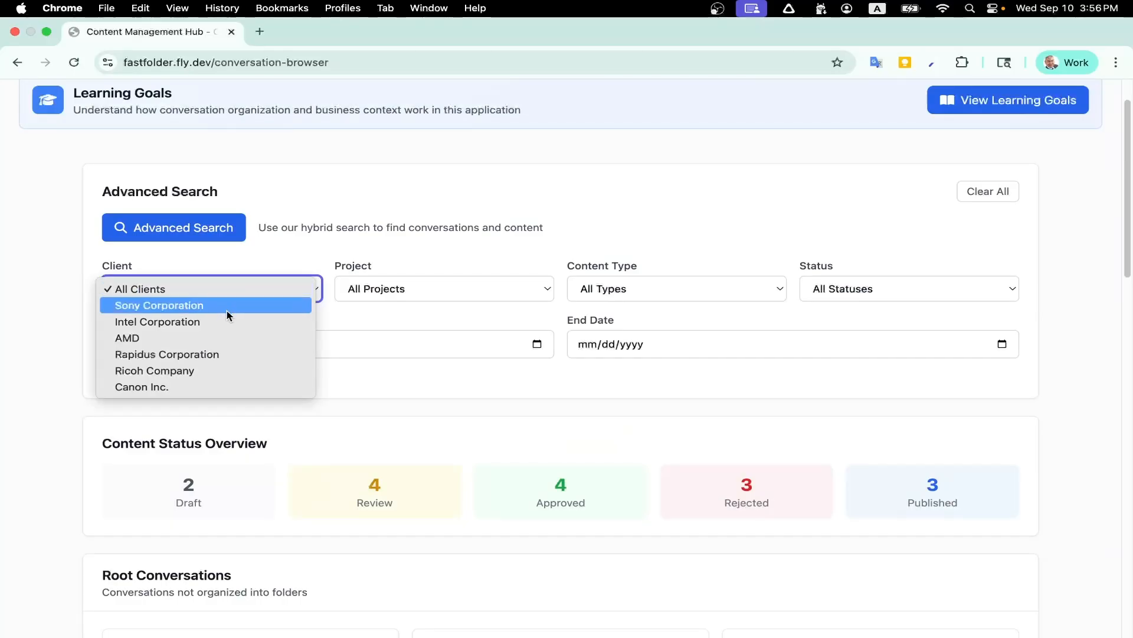
left_click(229, 328)
scroll(413, 260, "down", 2)
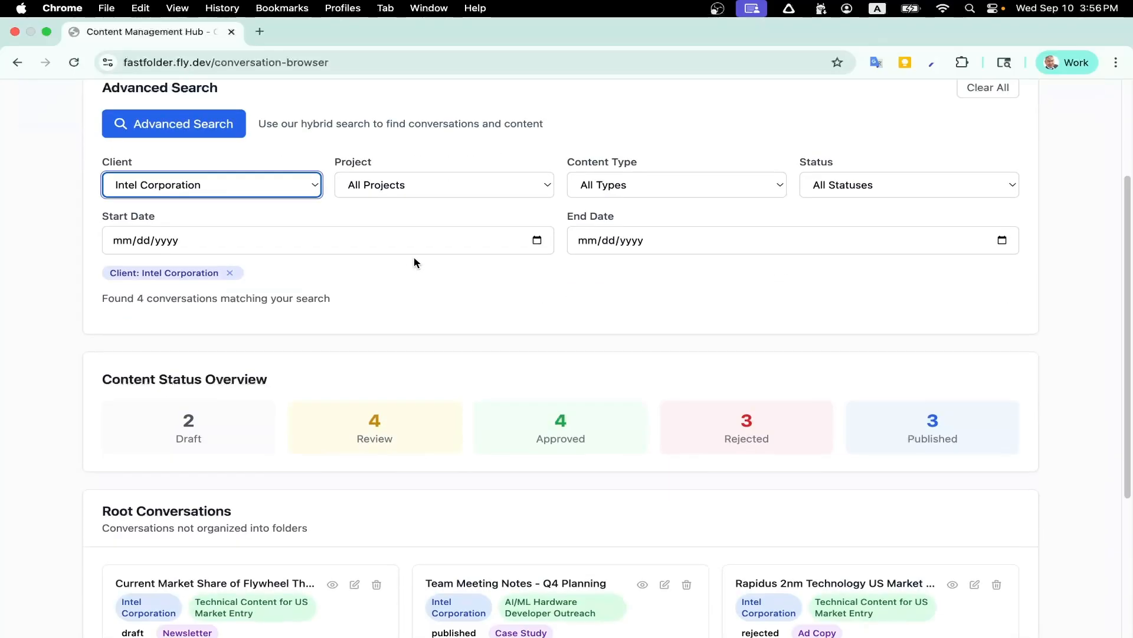
scroll(313, 286, "down", 2)
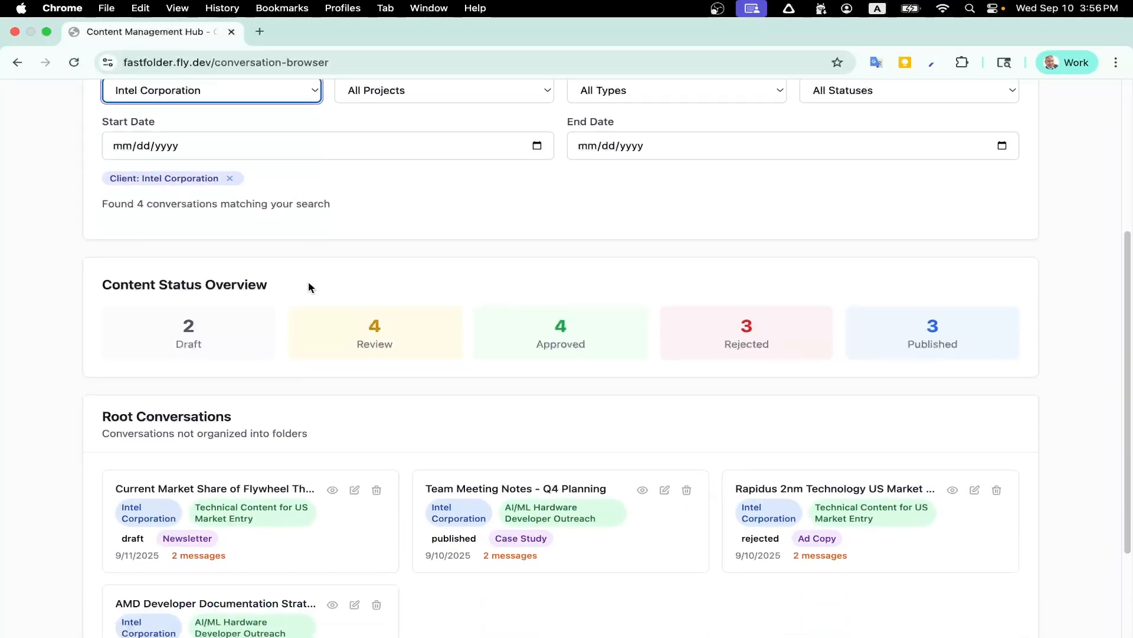
scroll(308, 284, "down", 2)
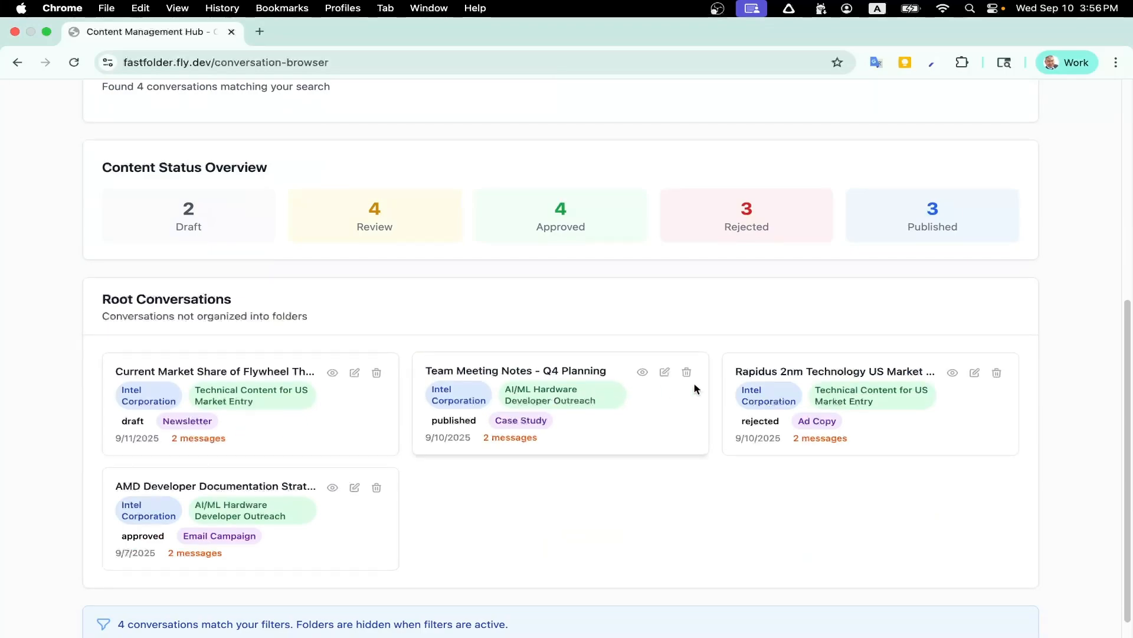
scroll(696, 387, "down", 1)
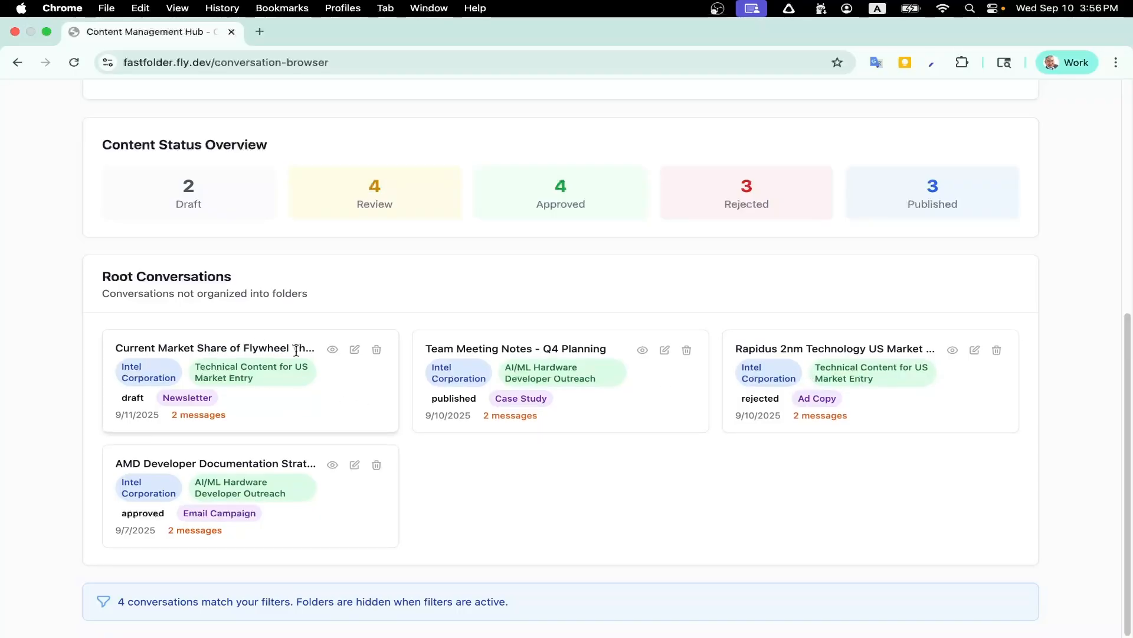
left_click(355, 349)
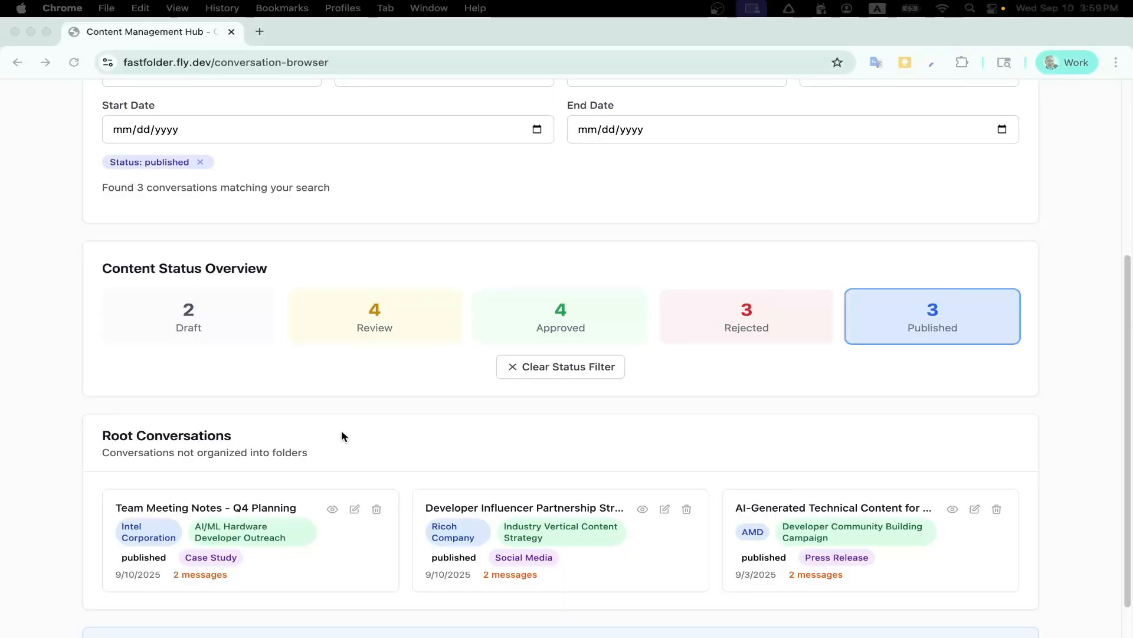
Narrow the Published conversations to the client Sony Corporation and check the matching list
scroll(343, 436, "up", 2)
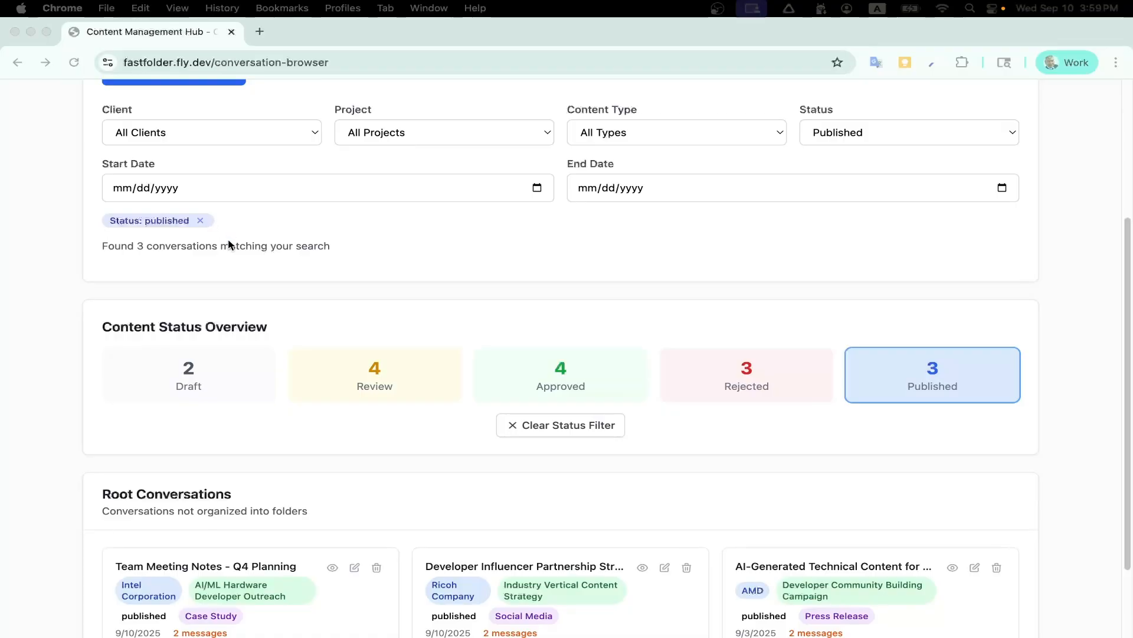
scroll(292, 228, "up", 1)
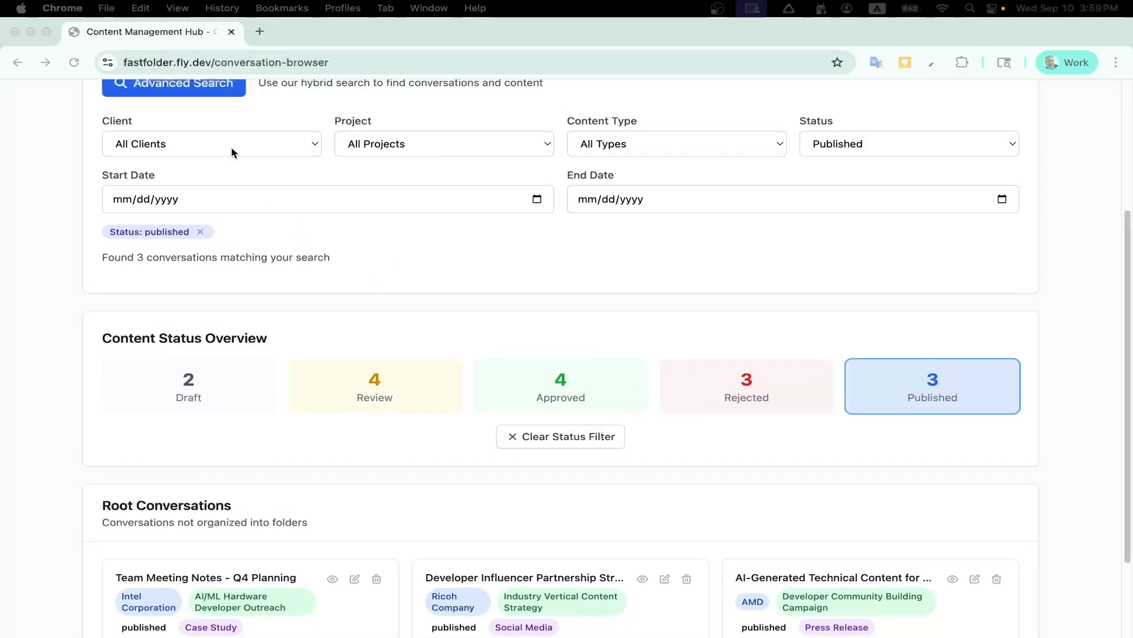
left_click(228, 144)
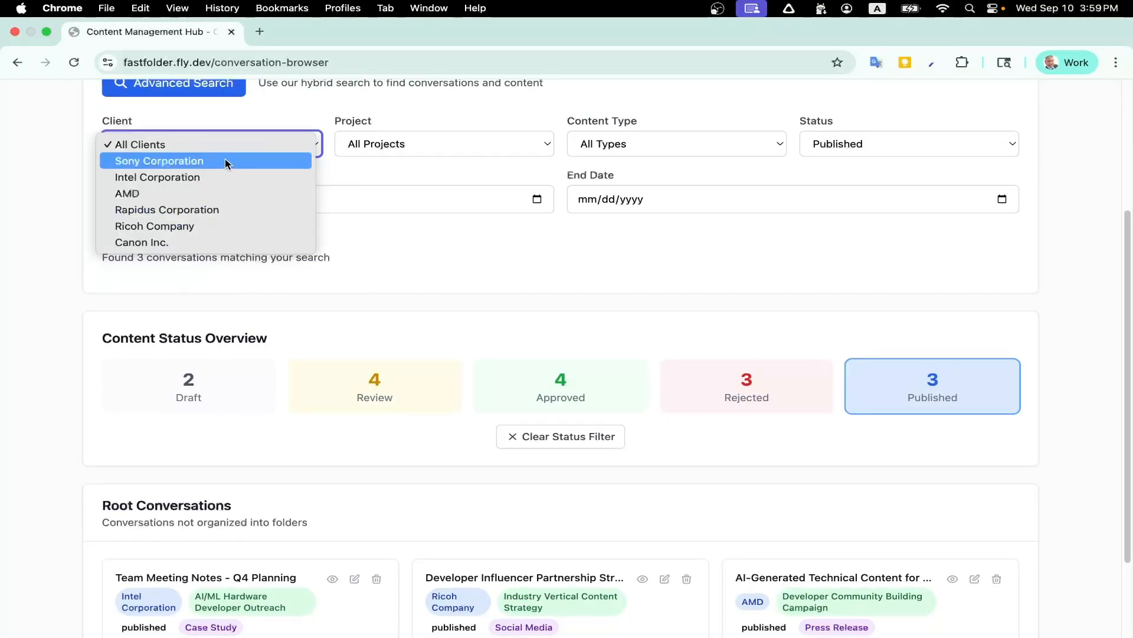
left_click(226, 161)
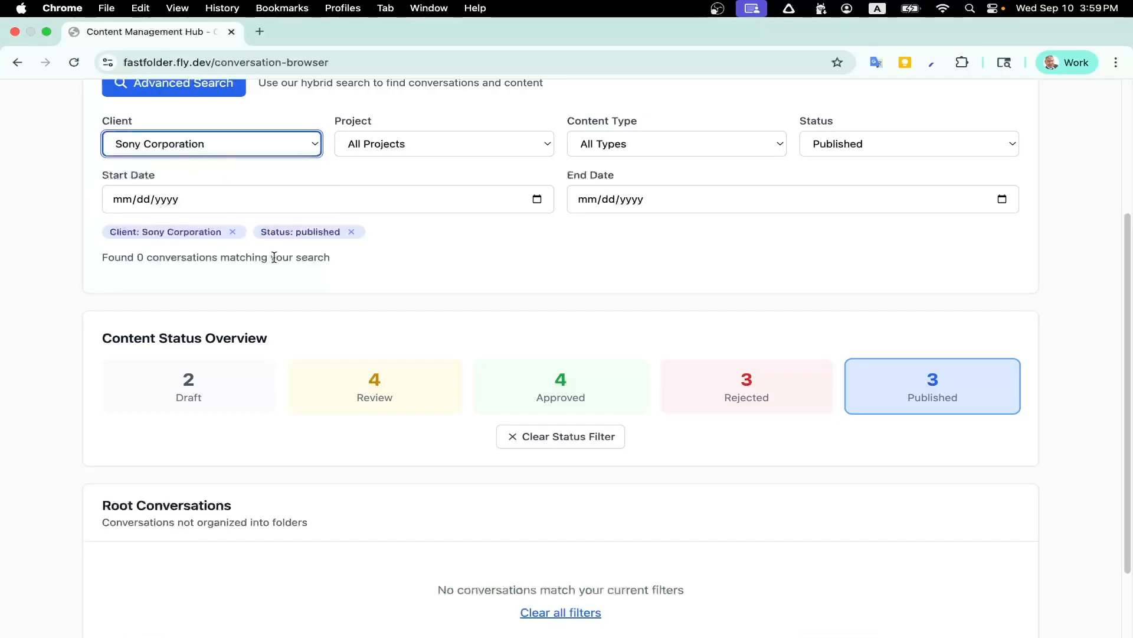
left_click(929, 400)
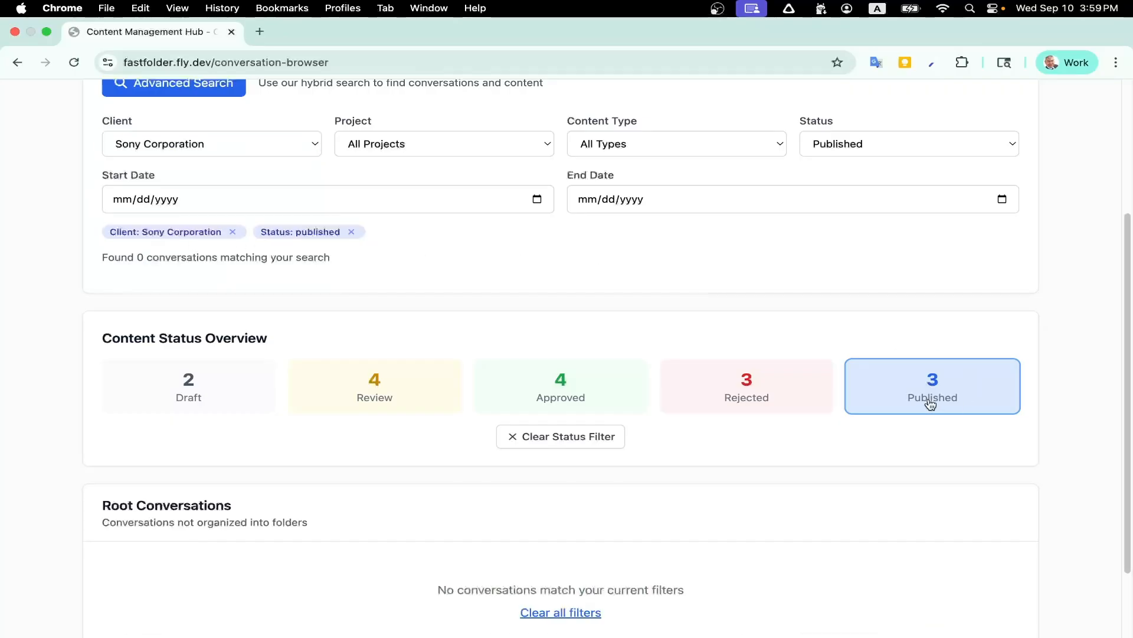
scroll(867, 311, "down", 2)
scroll(868, 311, "down", 1)
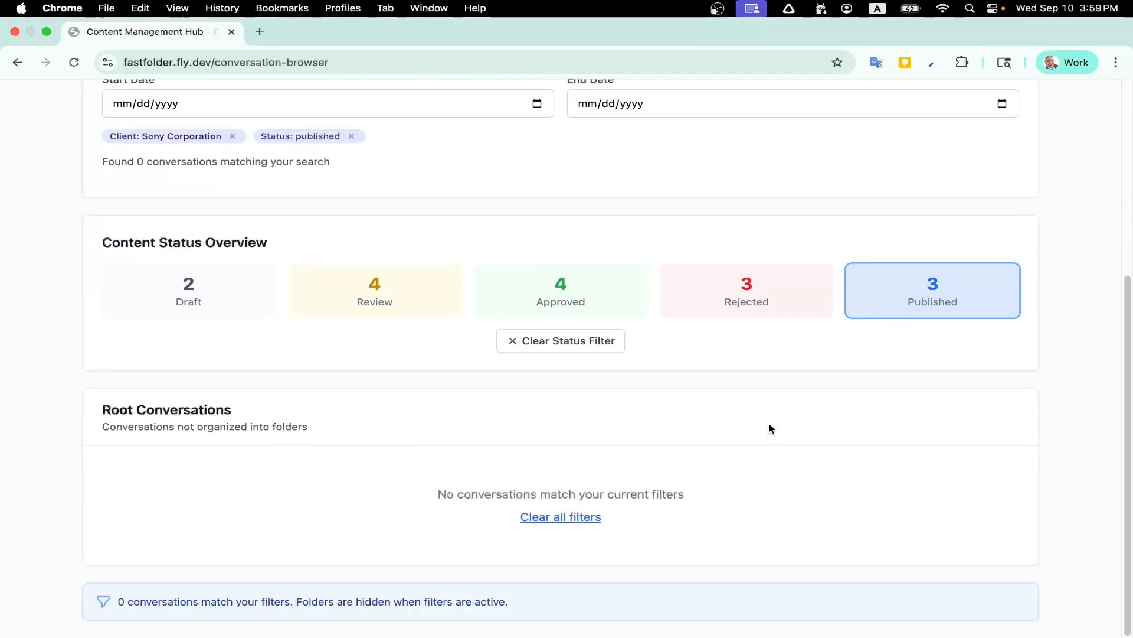
scroll(877, 402, "up", 1)
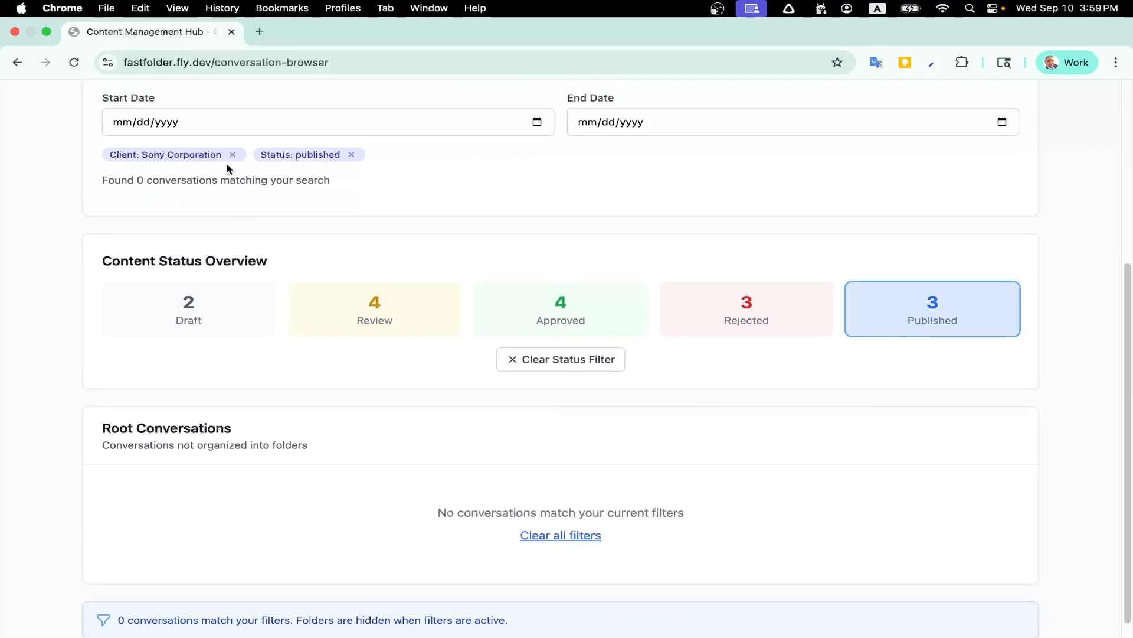
Examine Sony Corporation's conversations under each workflow status: Draft, Review, Approved, Rejected and Published
left_click(749, 318)
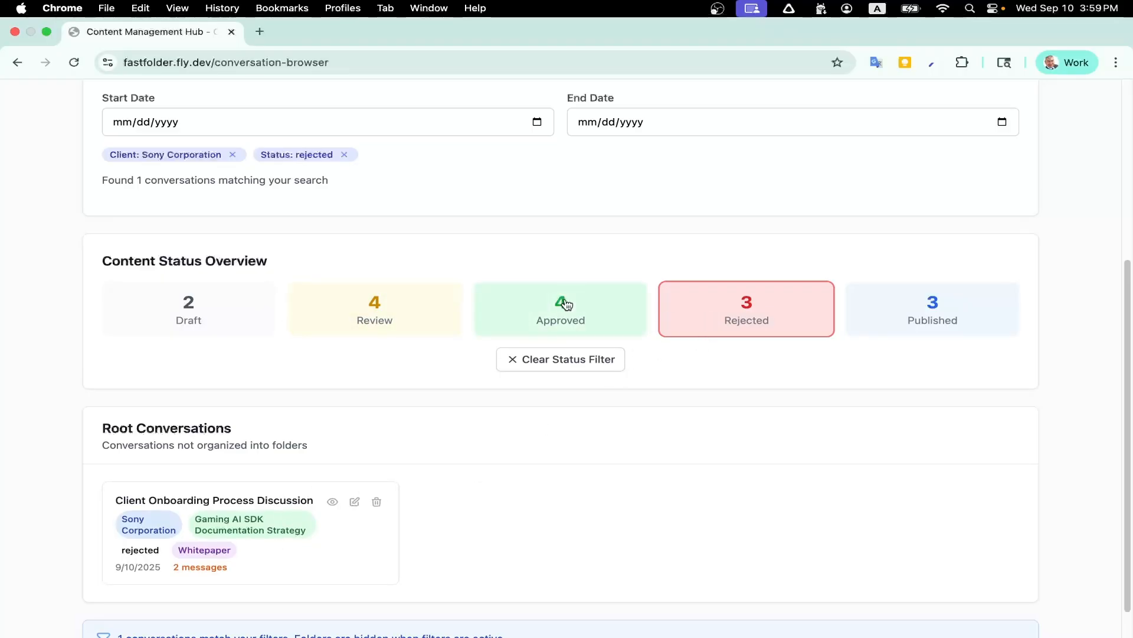
left_click(565, 306)
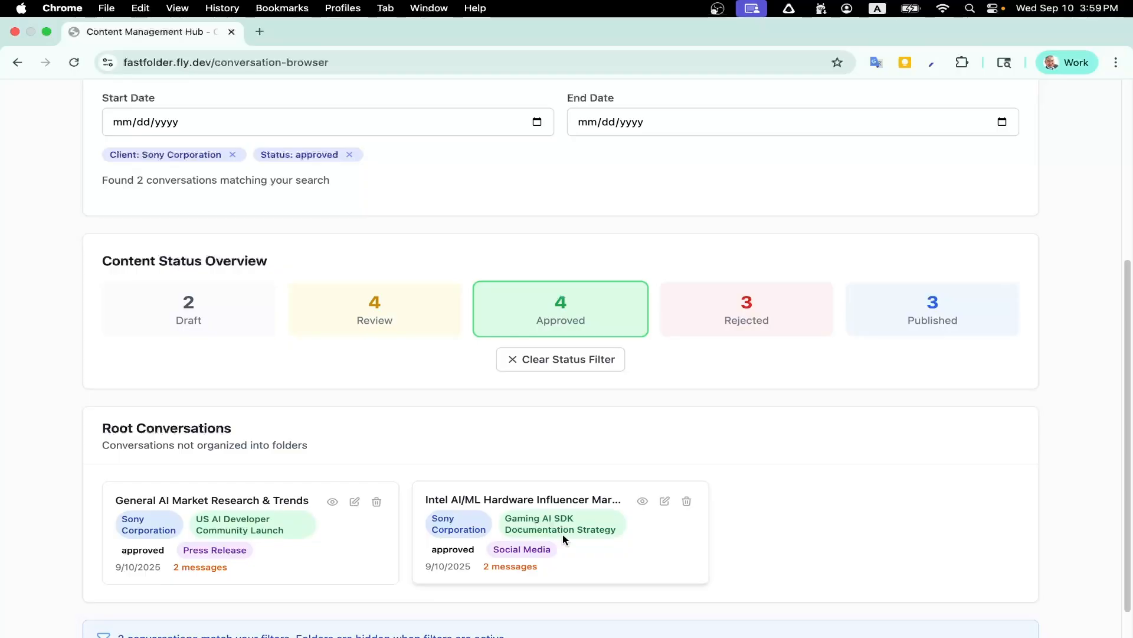
left_click(389, 312)
left_click(185, 316)
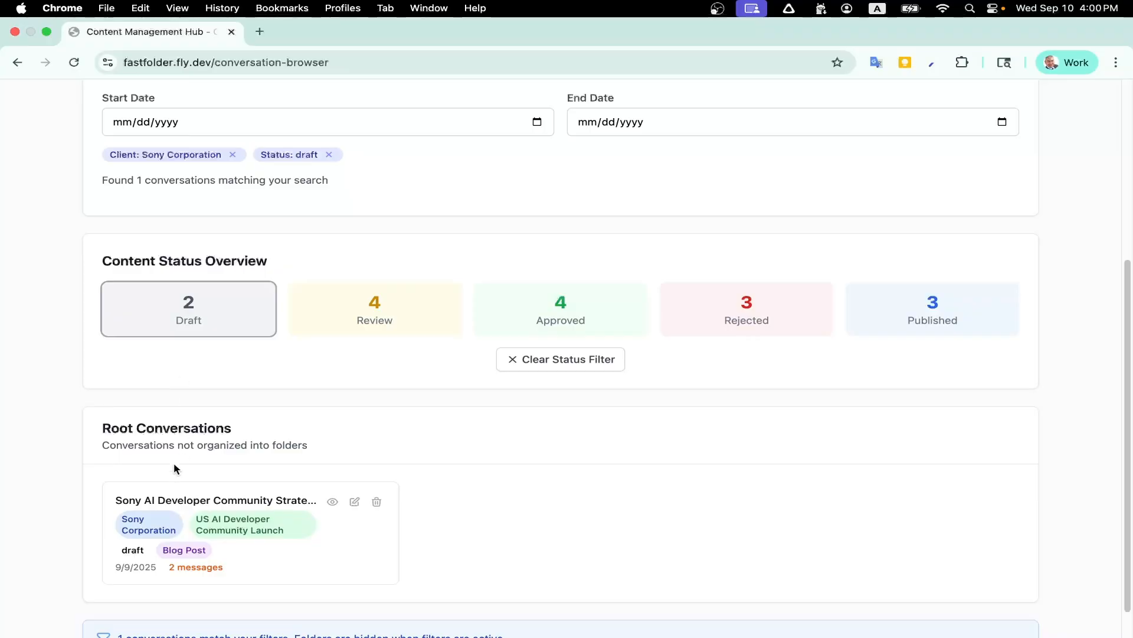
left_click(390, 321)
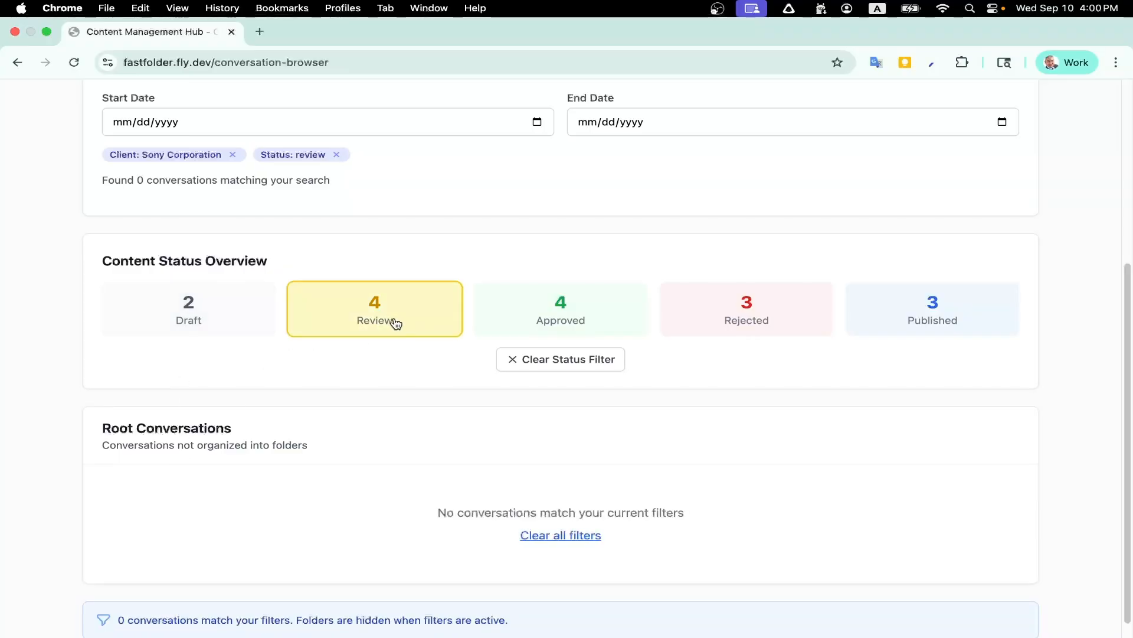
left_click(533, 324)
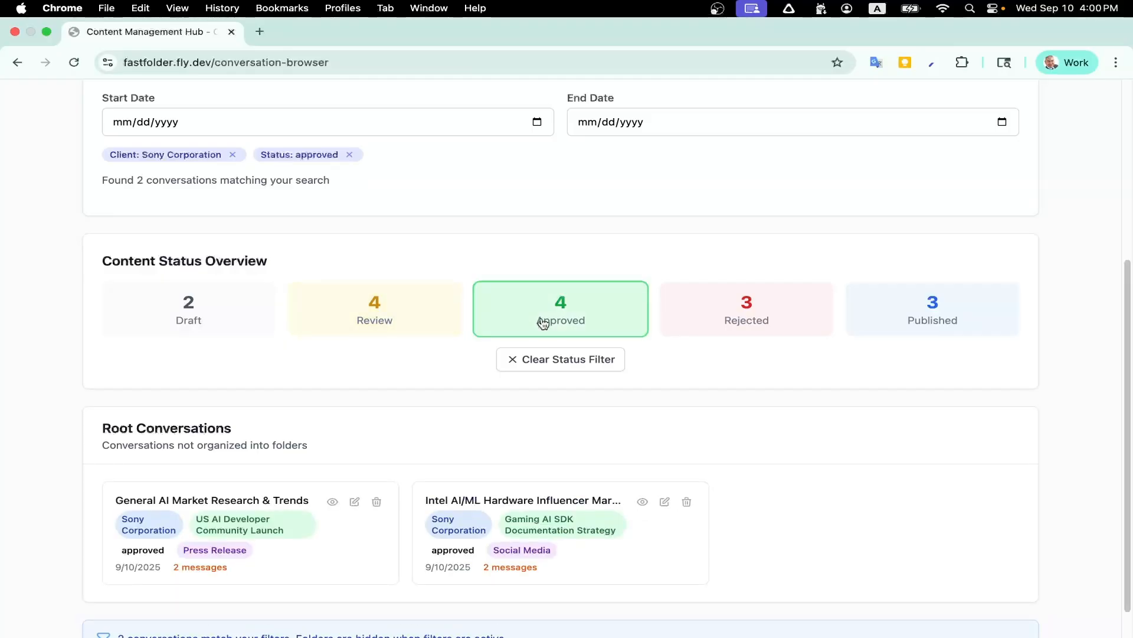
left_click(756, 323)
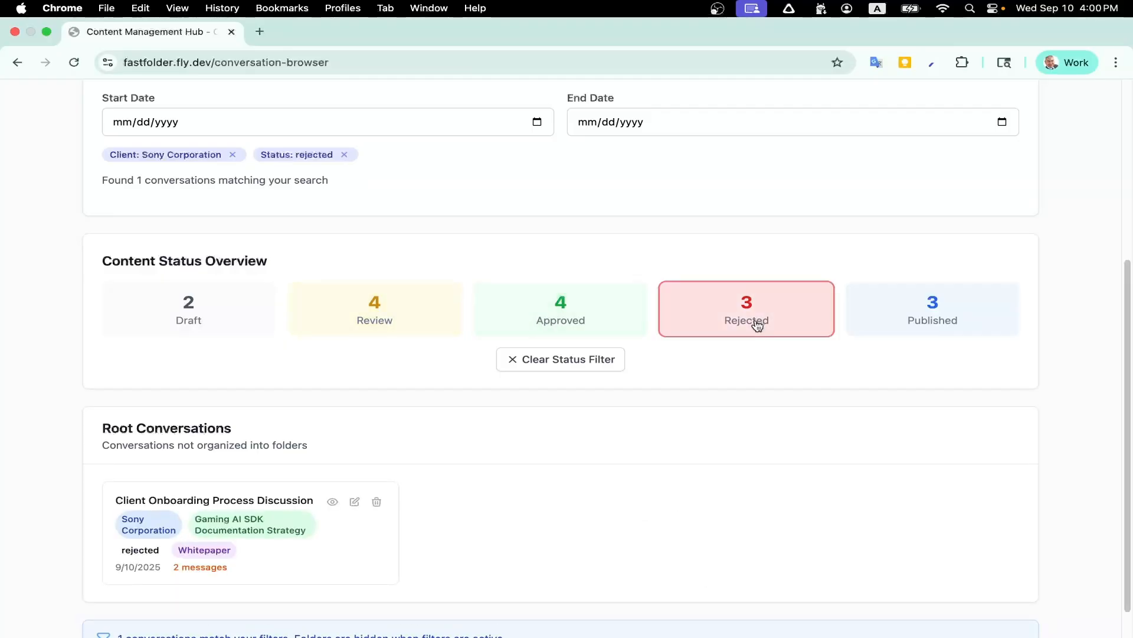
left_click(949, 326)
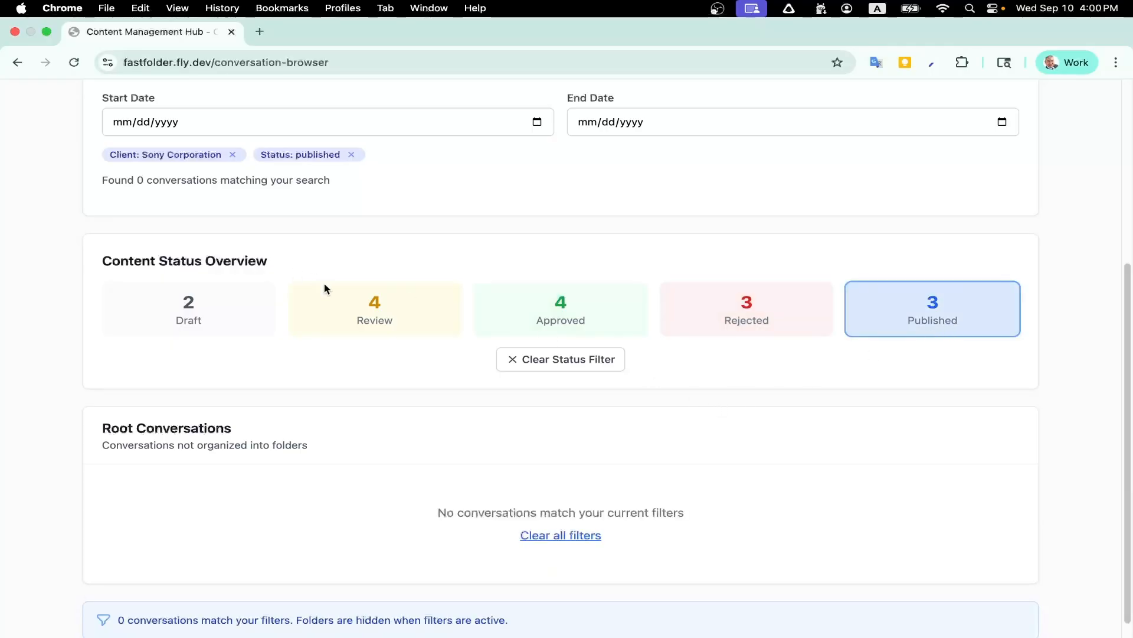
Replace the Published status filter with the Blog Post content type and open the Sony AI Developer Community conversation in the chat
scroll(329, 375, "up", 5)
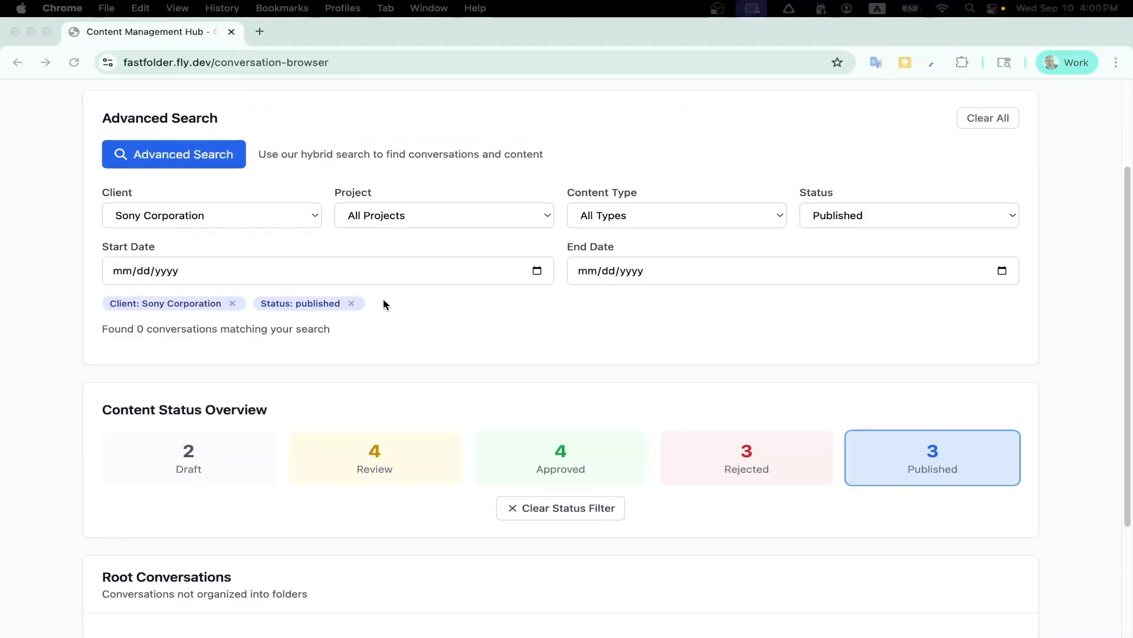
left_click(351, 303)
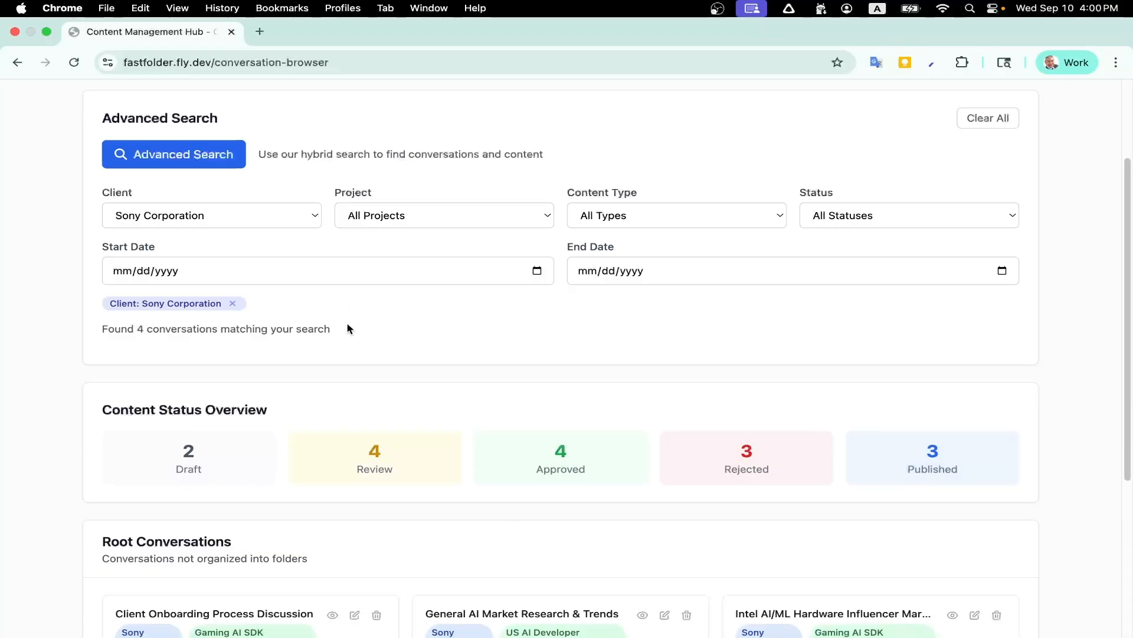
left_click(639, 219)
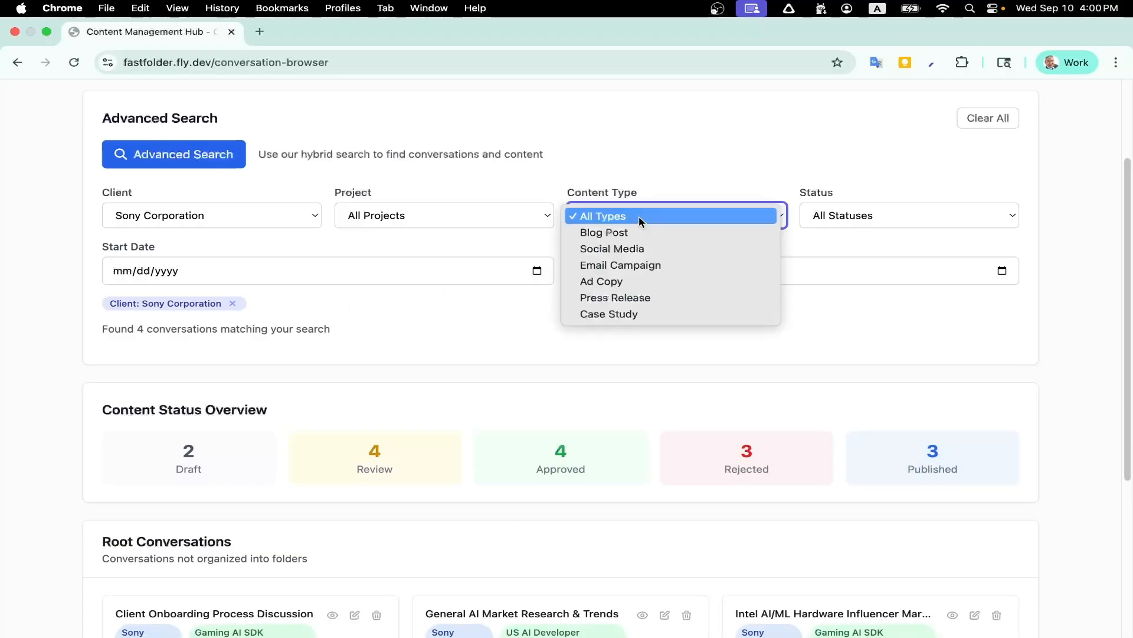
left_click(640, 230)
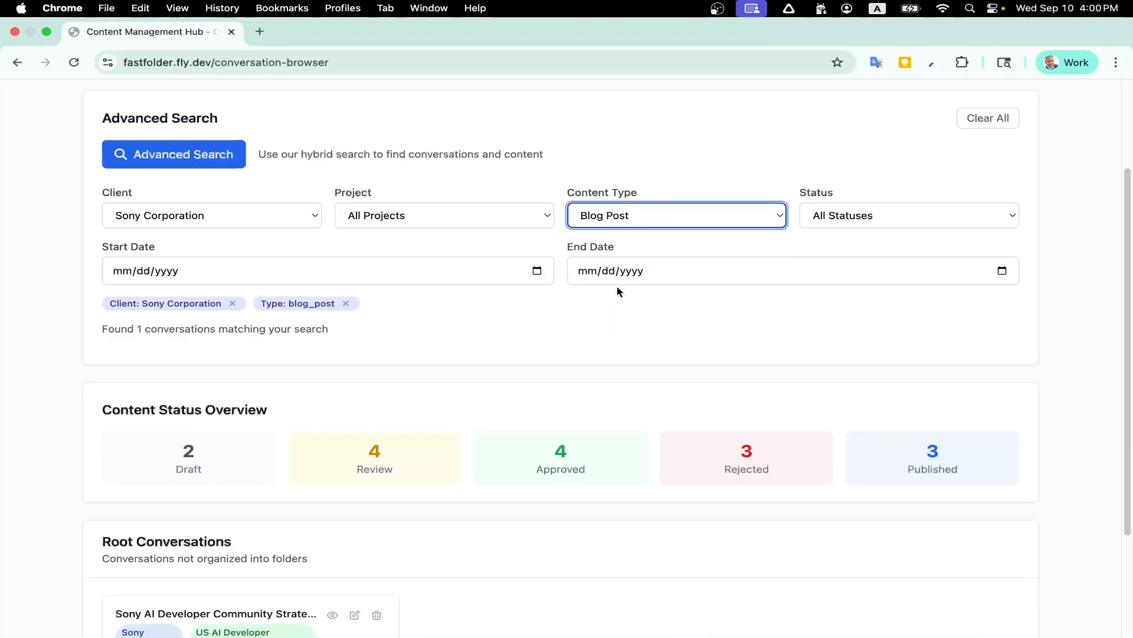
scroll(634, 330, "down", 5)
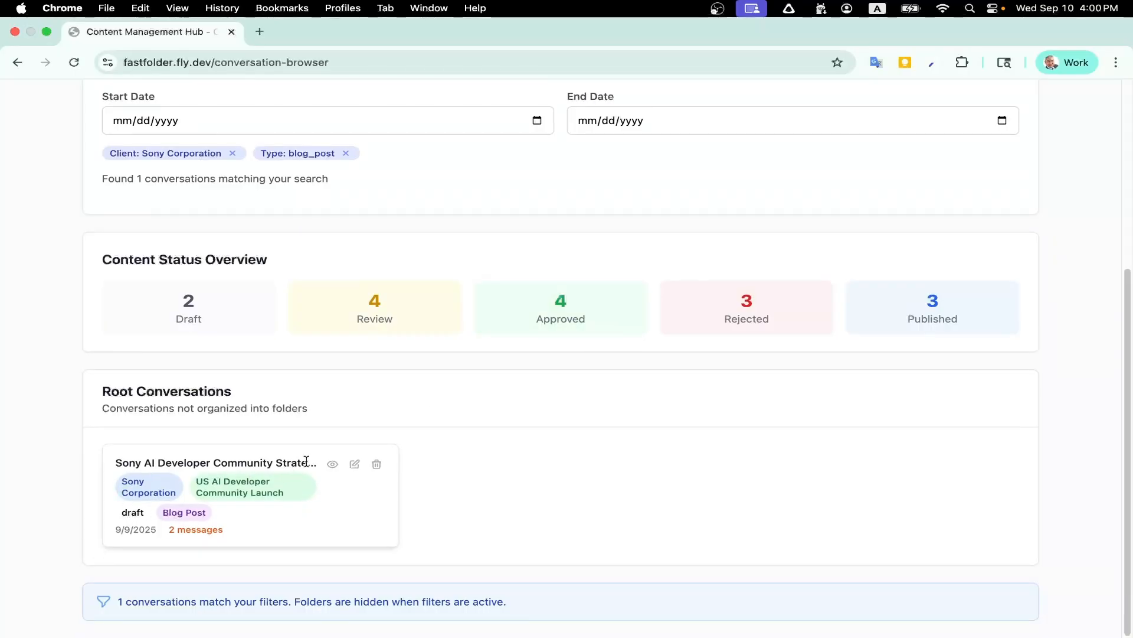
left_click(331, 466)
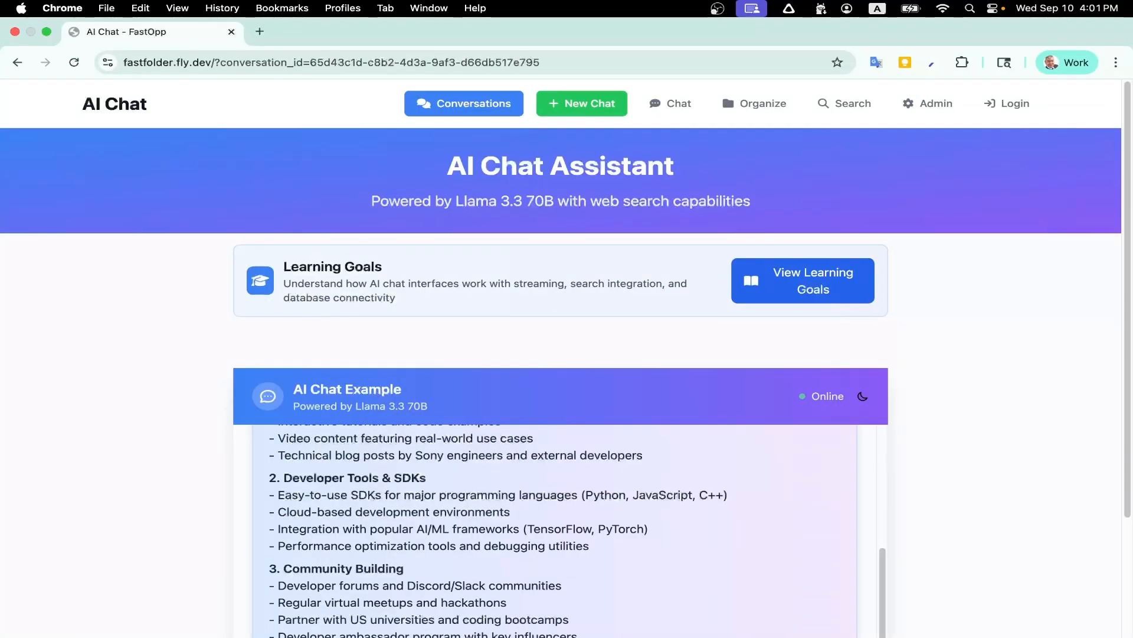
Return to the conversation organizer and filter the conversations to the date range 09/10/2025 to 09/10/2025
key("super+bracketleft")
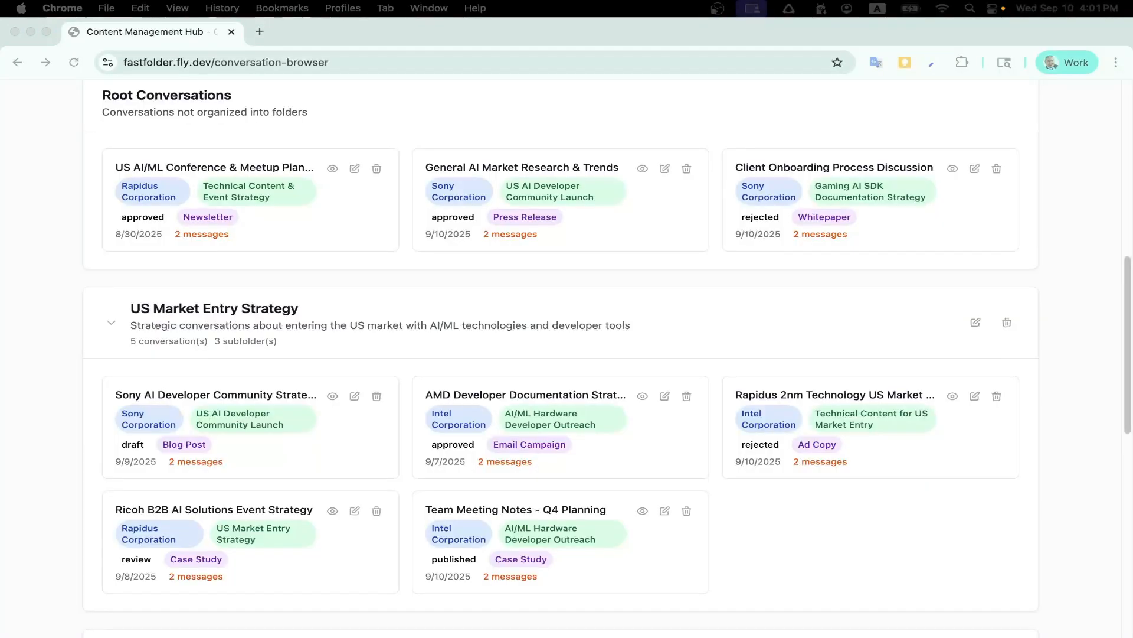
scroll(629, 373, "up", 7)
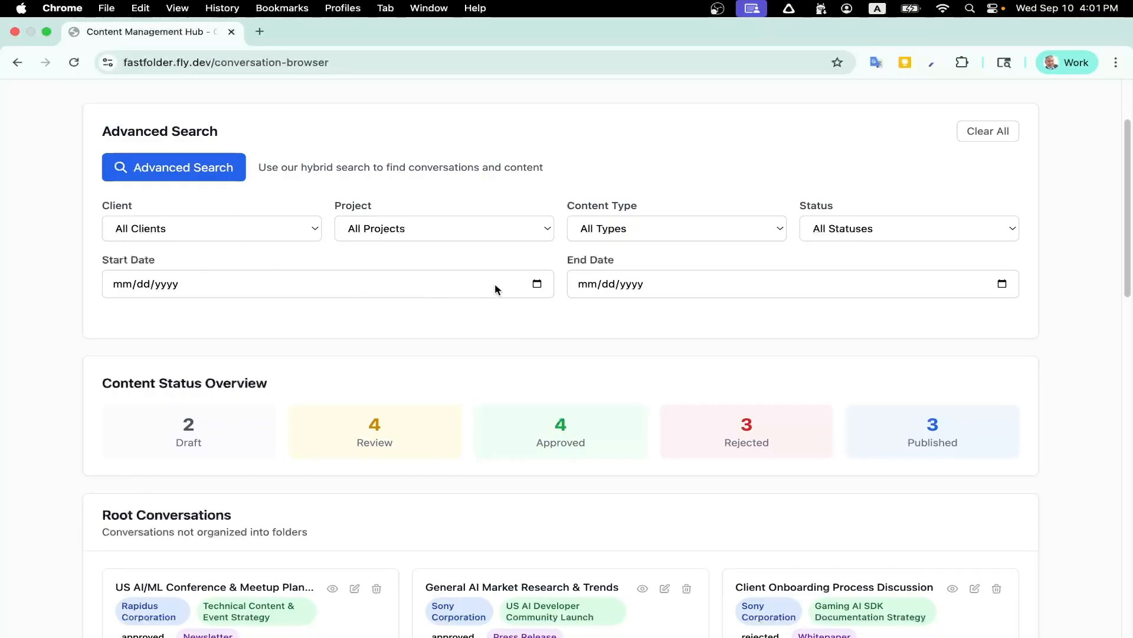
left_click(537, 285)
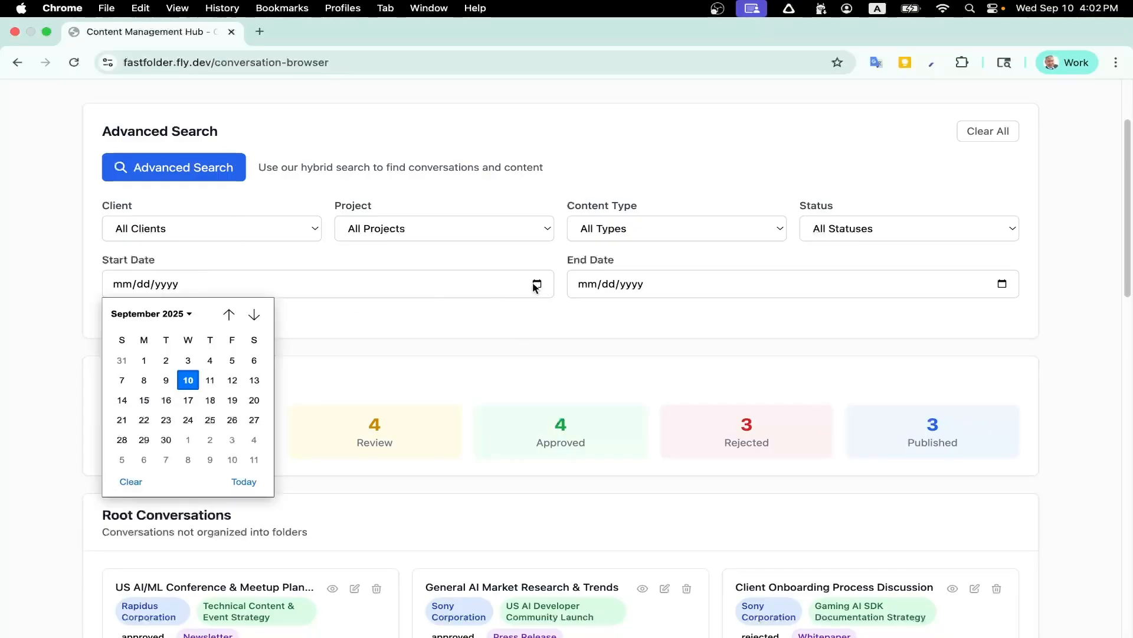
left_click(188, 382)
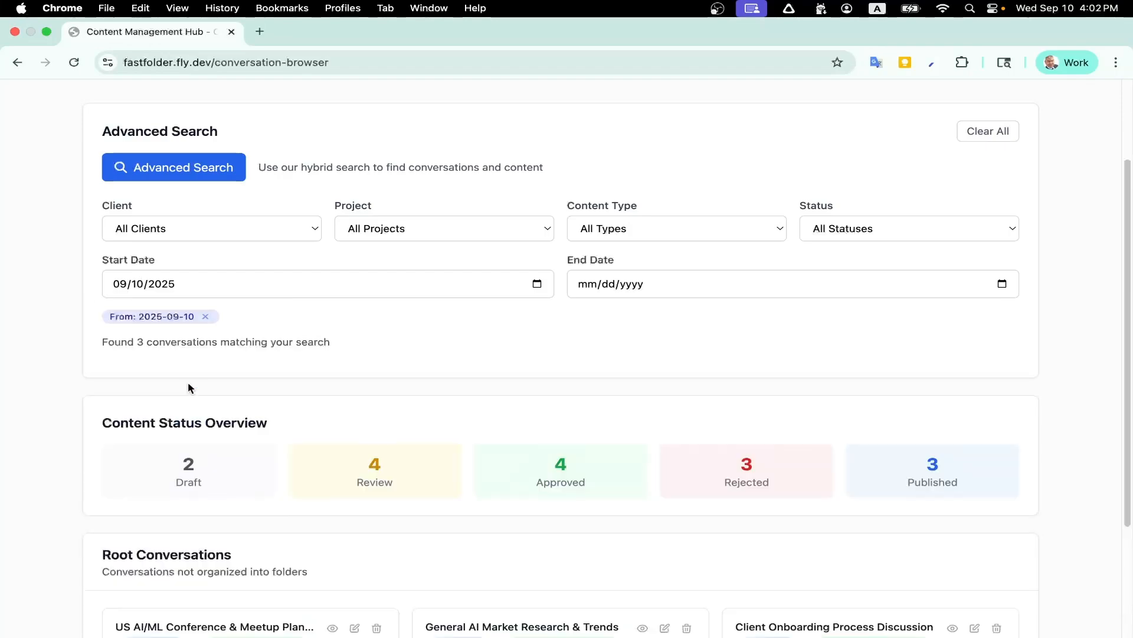
left_click(1003, 285)
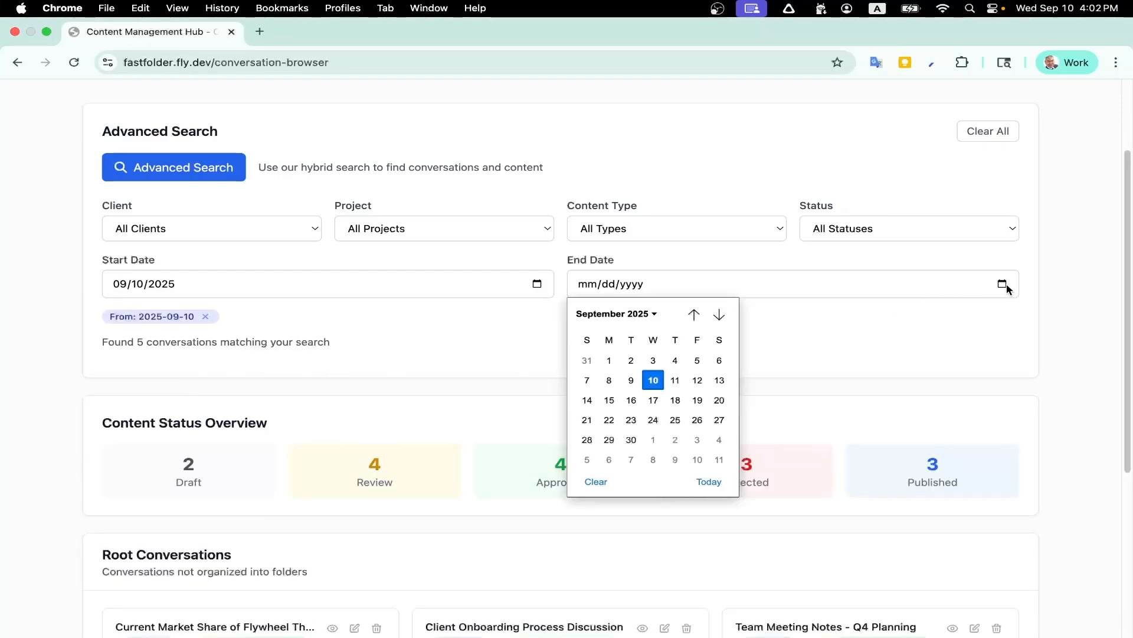
left_click(653, 381)
scroll(921, 304, "down", 5)
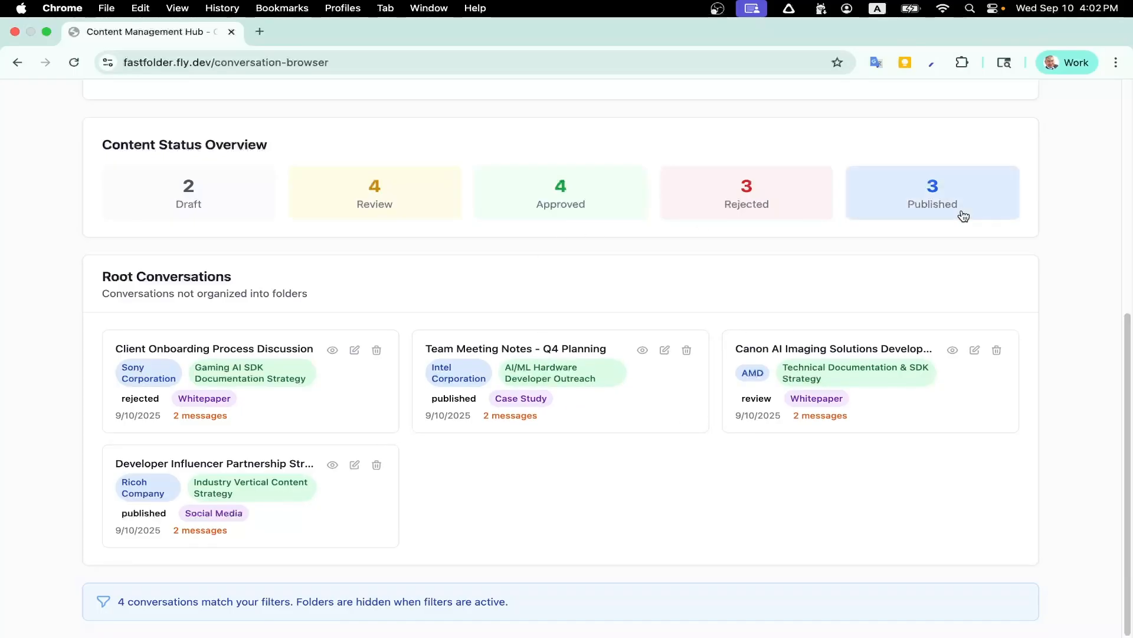
Examine the conversations dated 09/10/2025 under each workflow status: Draft, Review, Approved, Rejected and Published
scroll(778, 272, "up", 2)
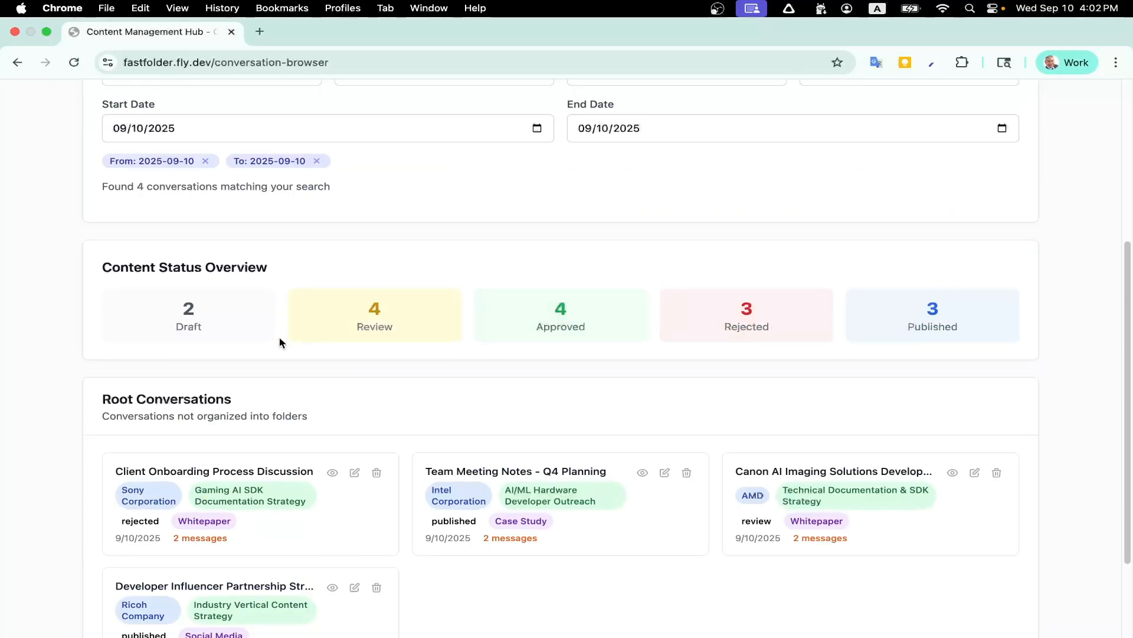
left_click(230, 334)
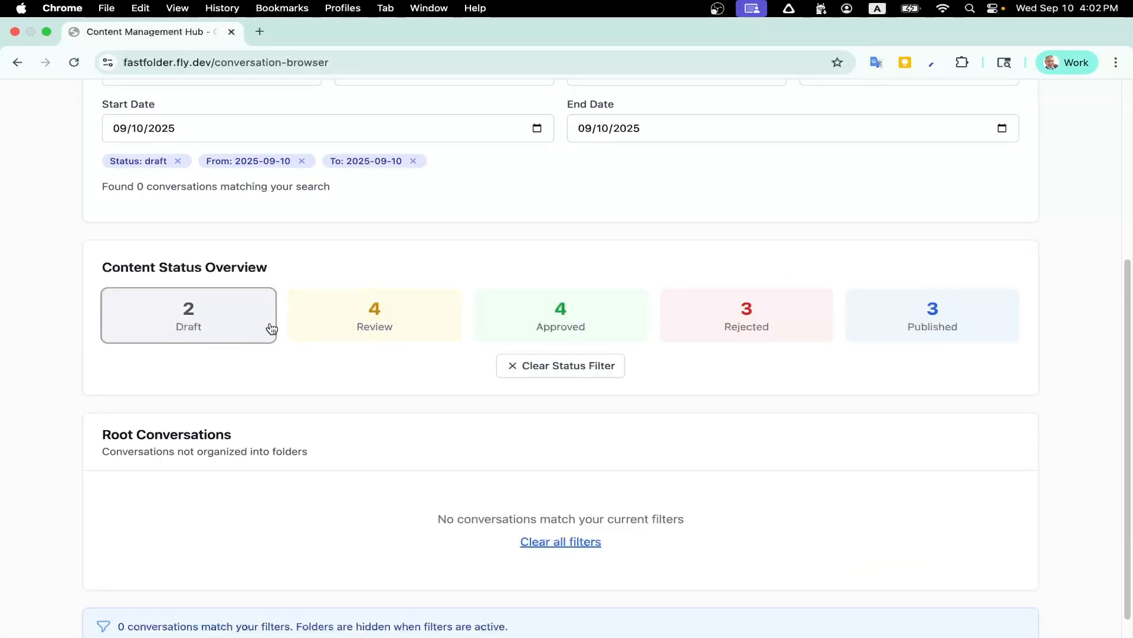
scroll(272, 329, "down", 1)
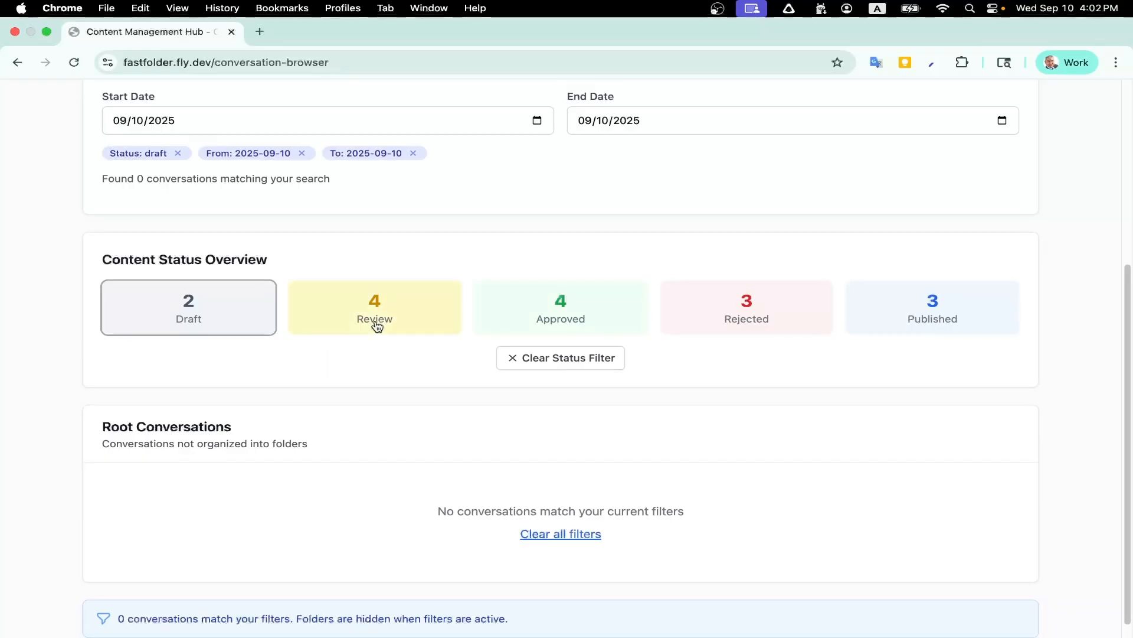
left_click(374, 323)
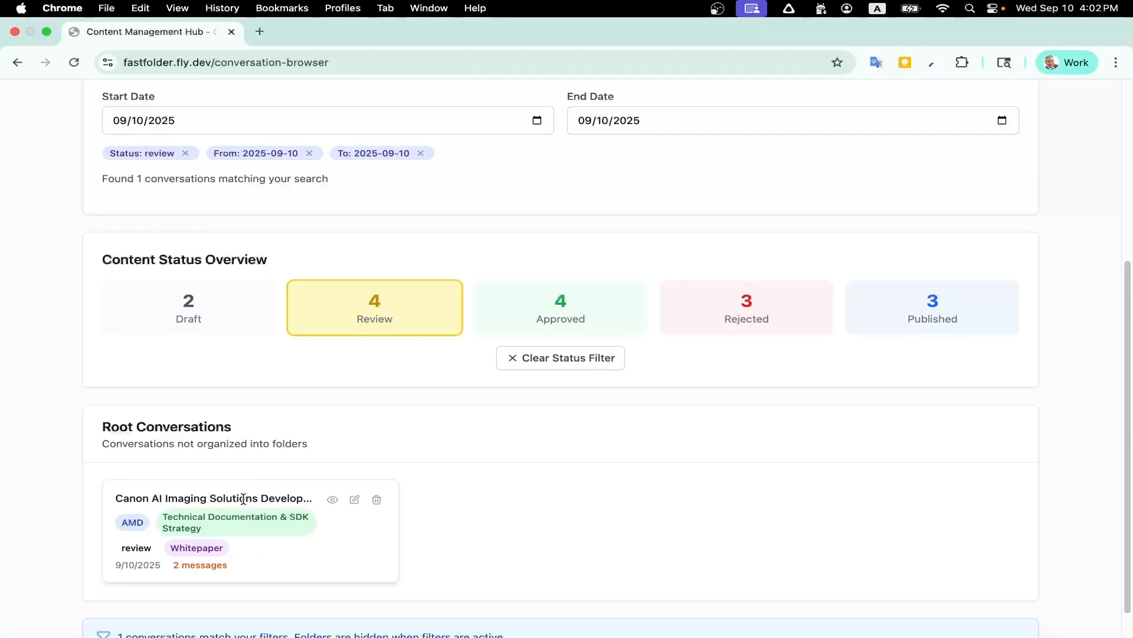
left_click(559, 302)
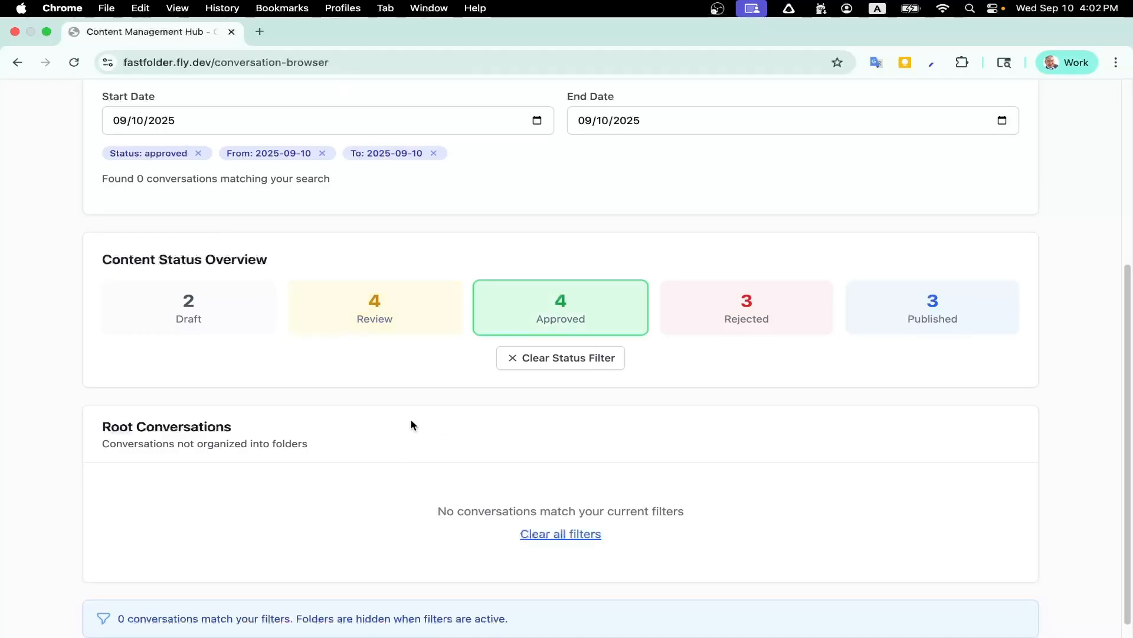
left_click(692, 311)
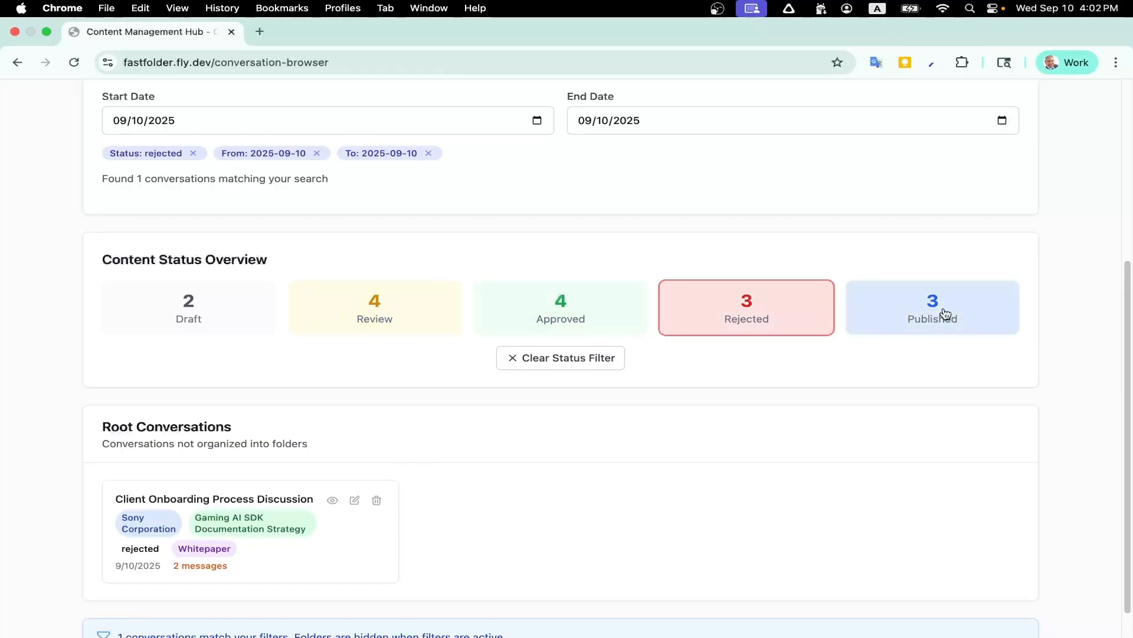
left_click(947, 313)
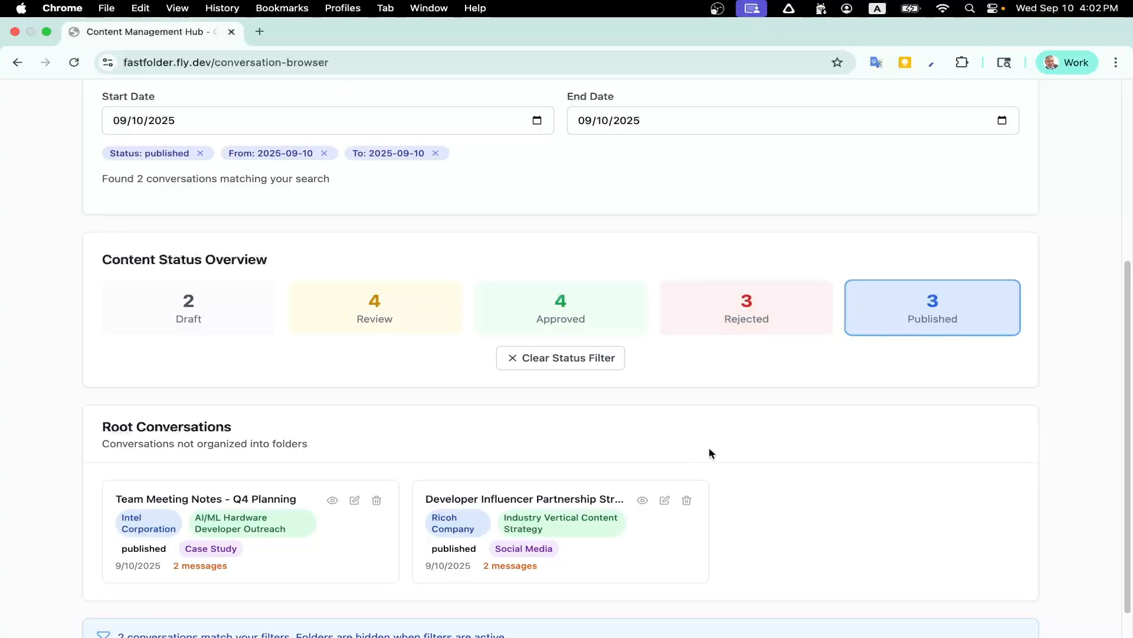
scroll(777, 478, "up", 1)
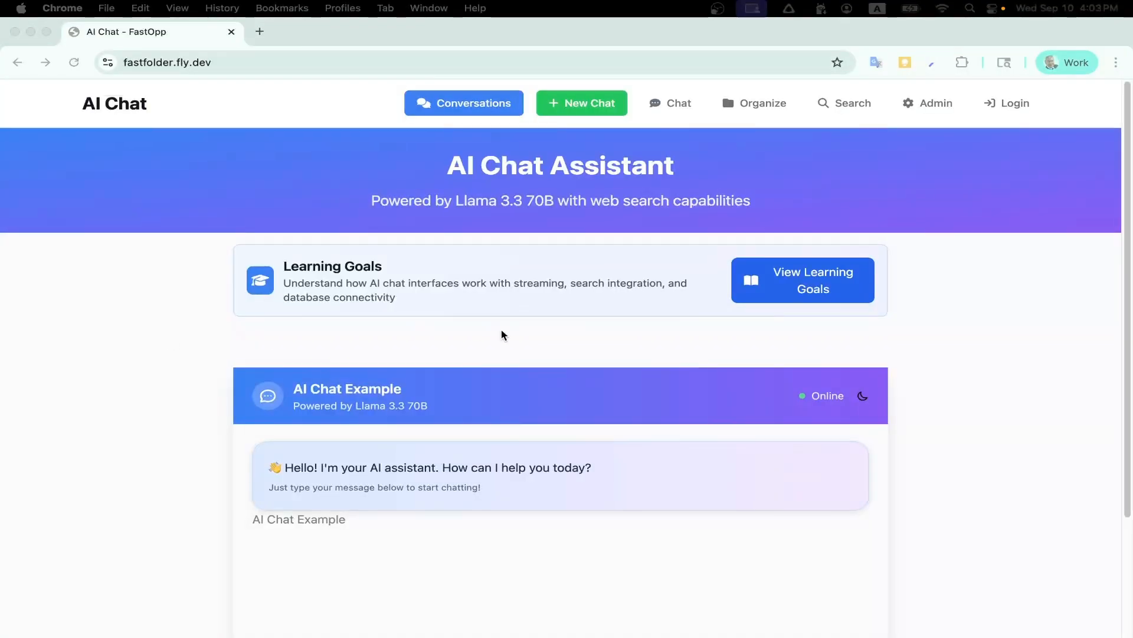
Ask the AI chat to "write a blog post on the impact of ai attacks on enterprise security" and read through the reply
scroll(503, 335, "down", 3)
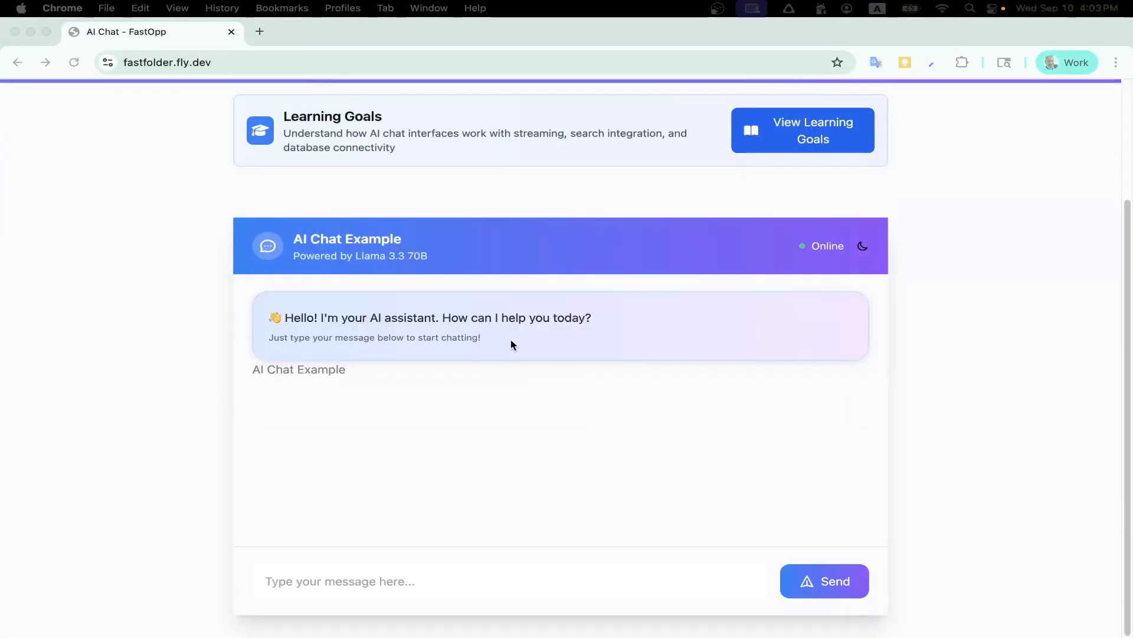
left_click(417, 576)
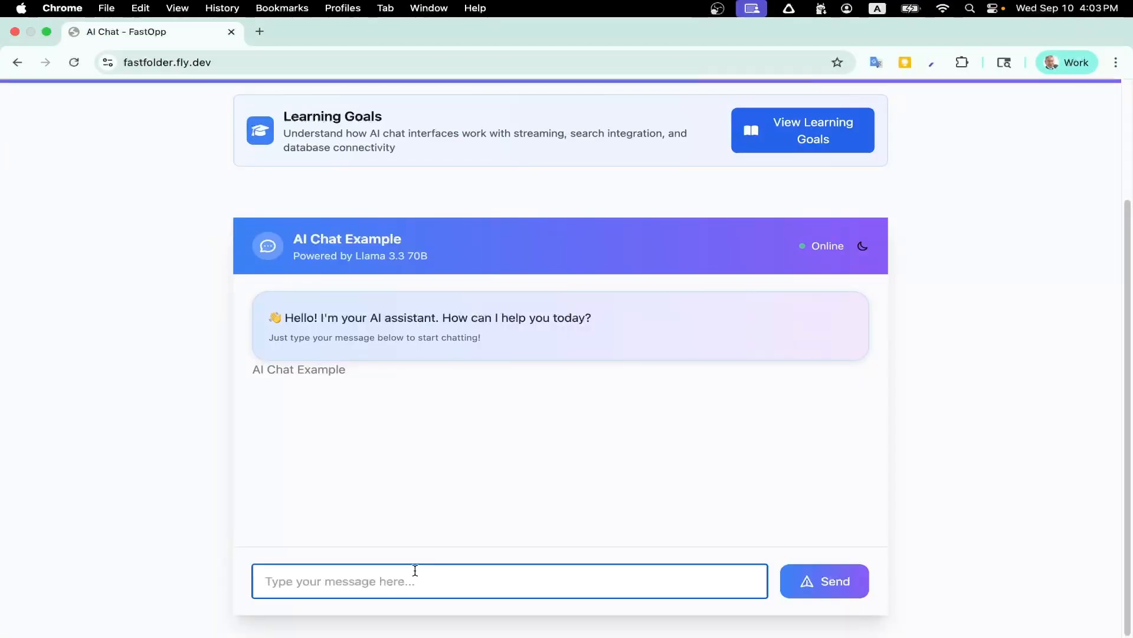
type("what")
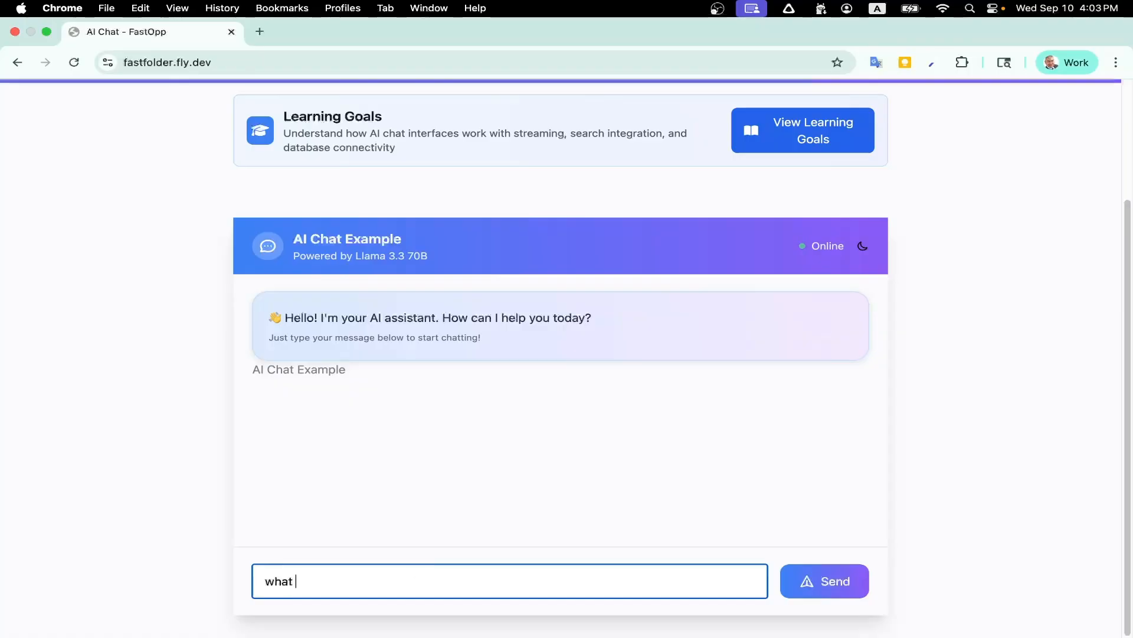
key("BackSpace")
key("BackSpace")
key("BackSpace")
key("BackSpace")
type("rite a blog post on the ")
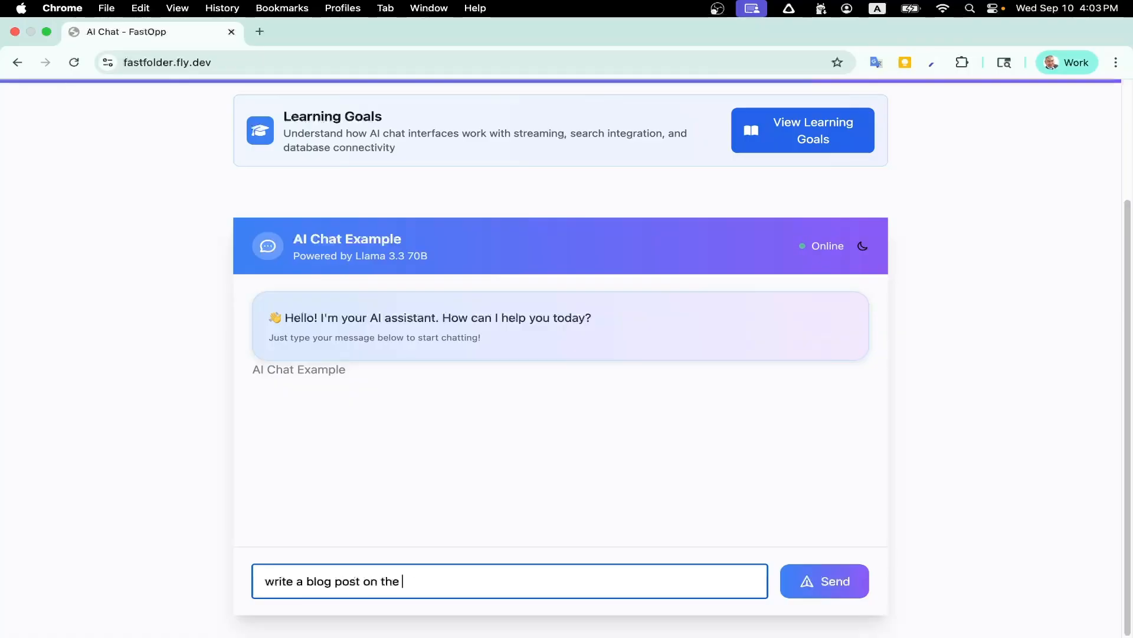
type("impact of ai attack")
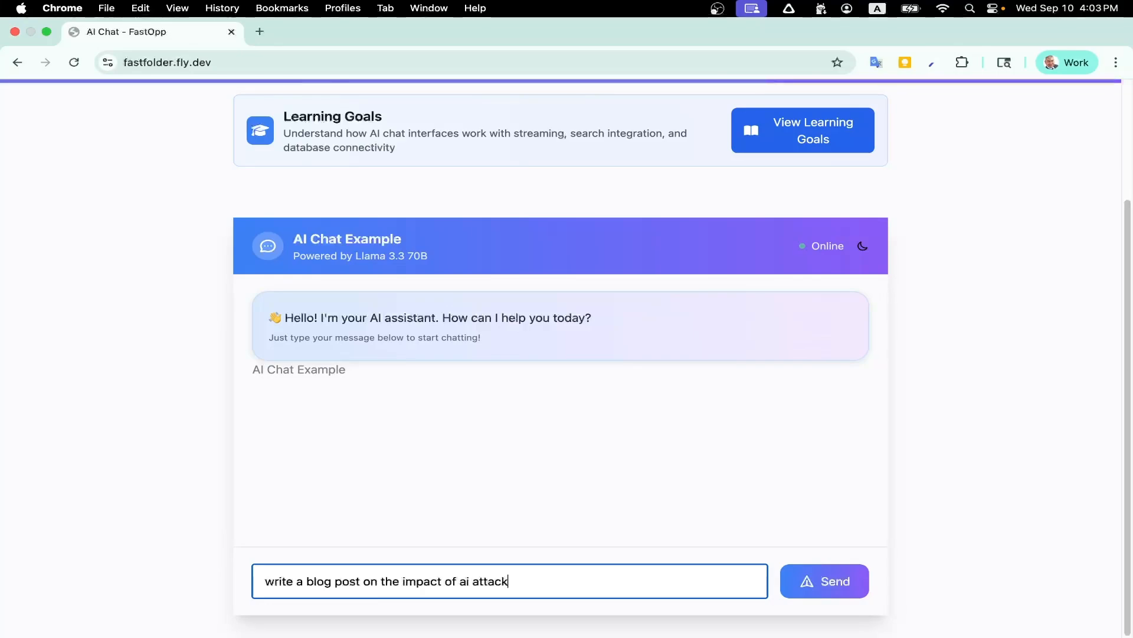
type("s on ent")
type("erprise s")
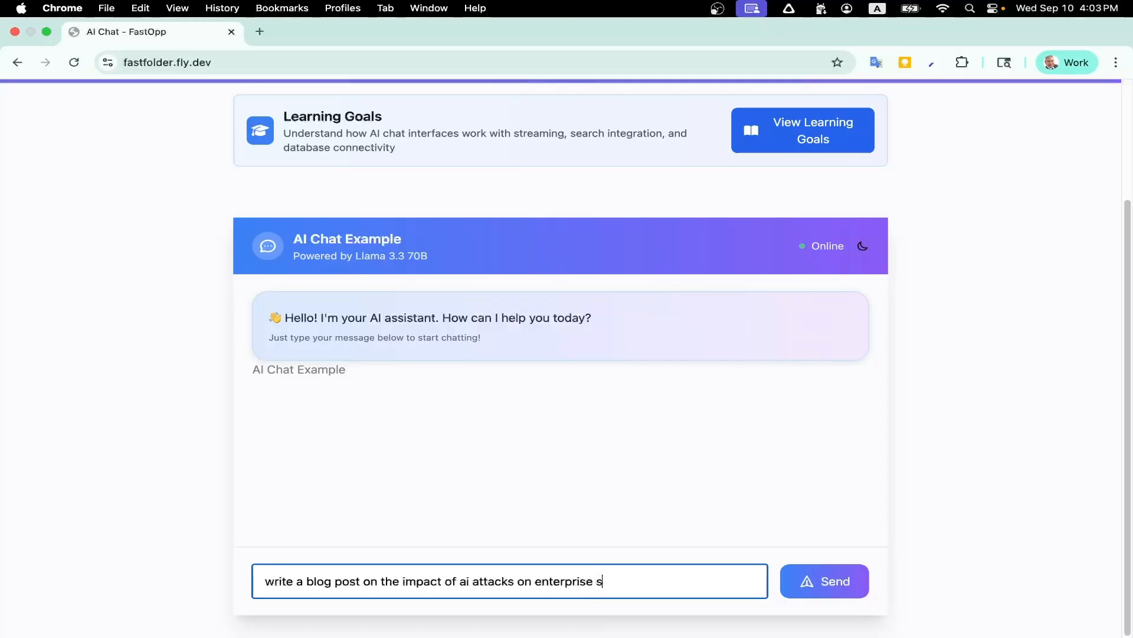
type("ecurity")
key("Return")
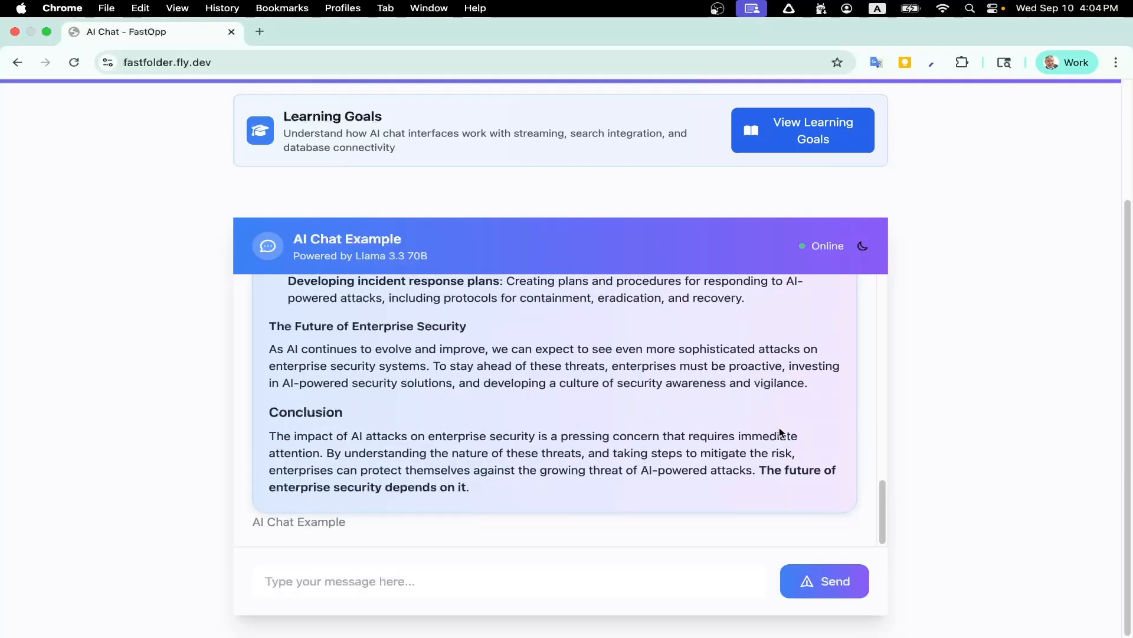
scroll(779, 426, "up", 15)
scroll(773, 428, "down", 10)
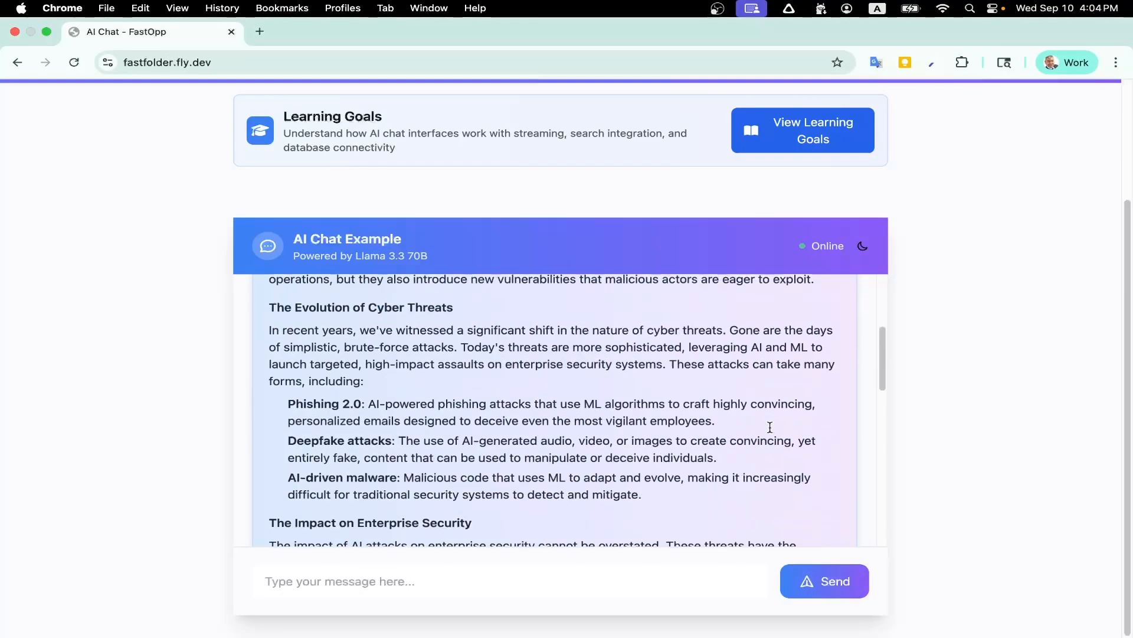
scroll(767, 427, "down", 8)
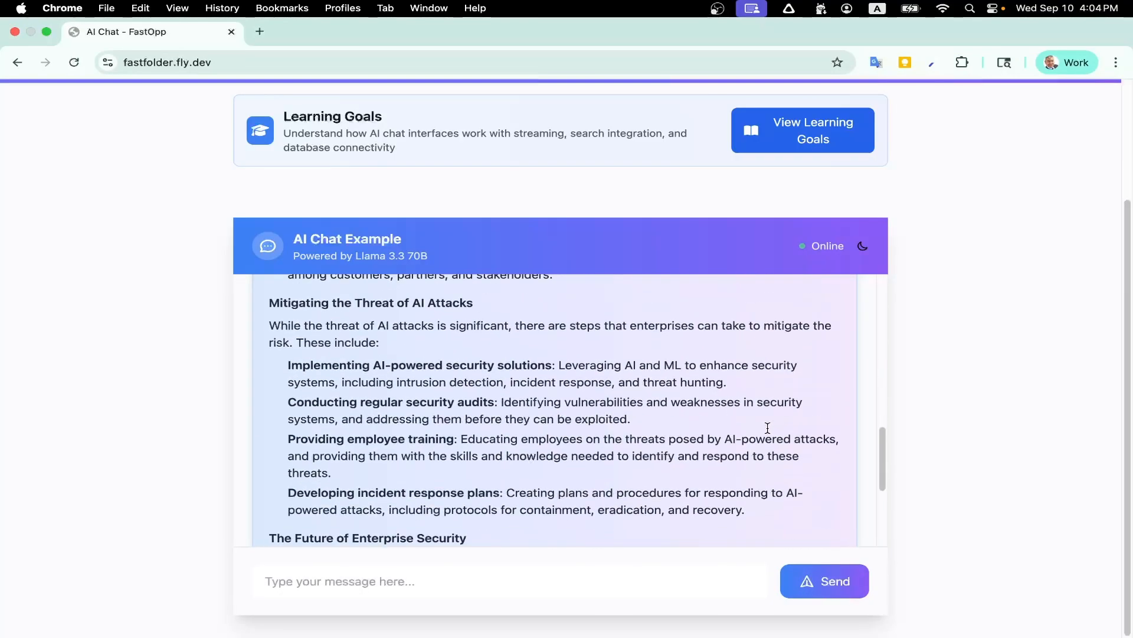
Open the conversation organizer and locate the new AI attacks blog post draft among the root conversations
scroll(1062, 416, "up", 3)
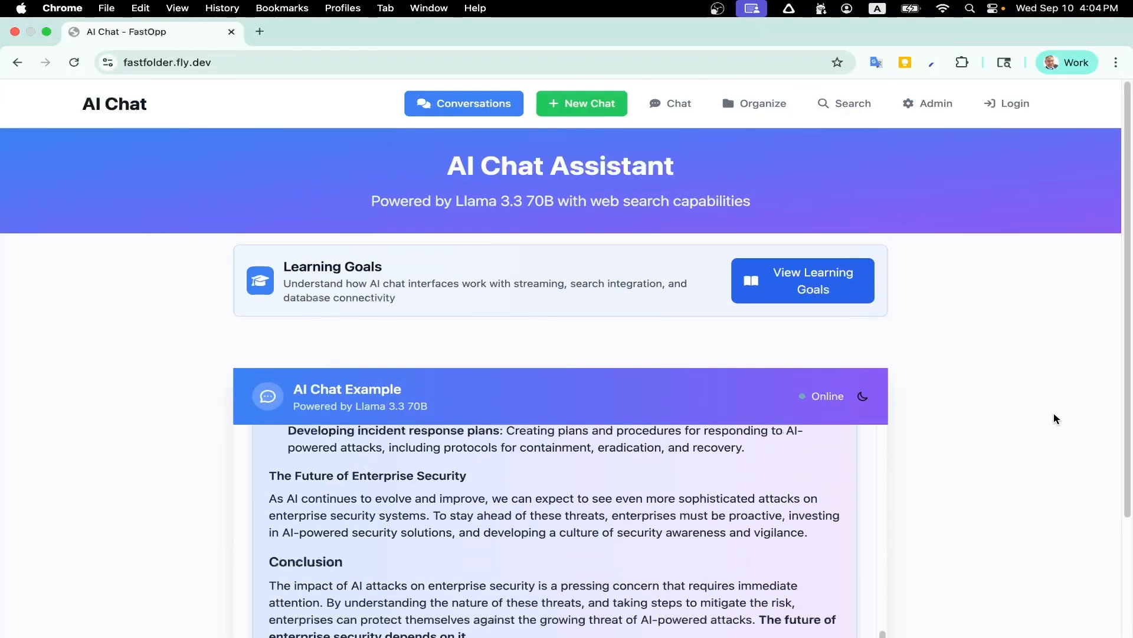
left_click(762, 104)
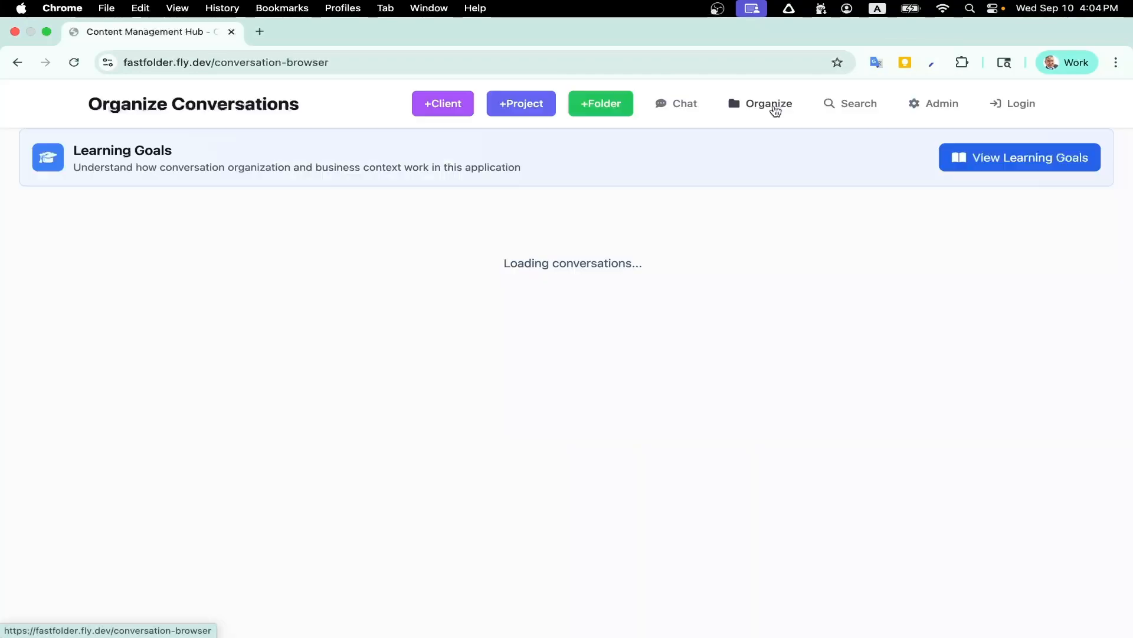
scroll(374, 260, "down", 5)
scroll(762, 216, "up", 4)
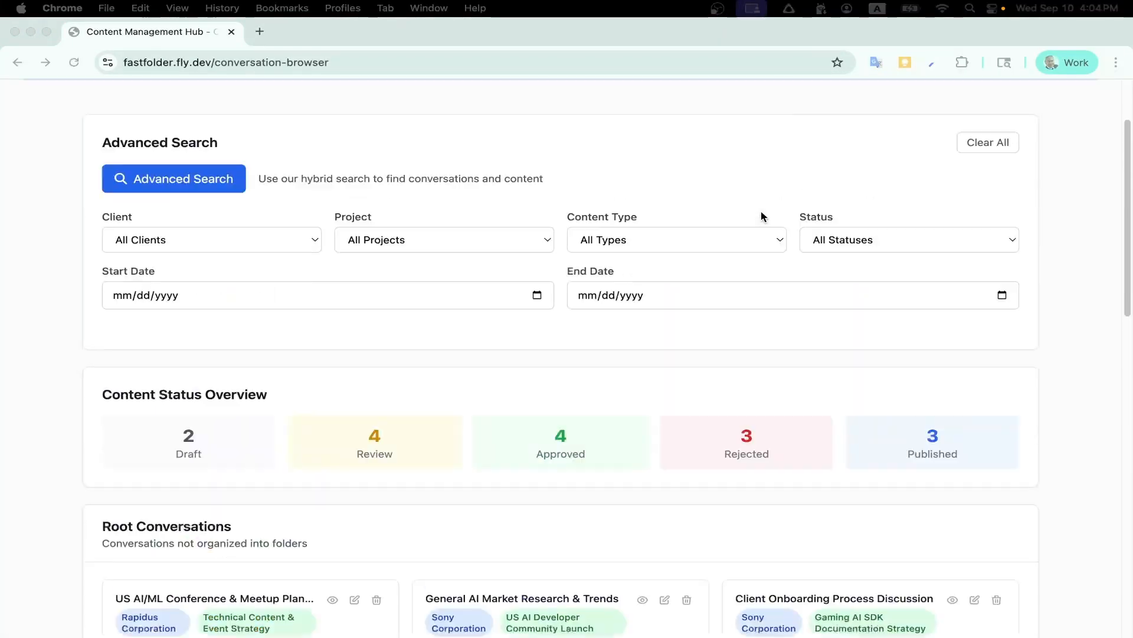
scroll(759, 212, "down", 3)
scroll(405, 416, "down", 5)
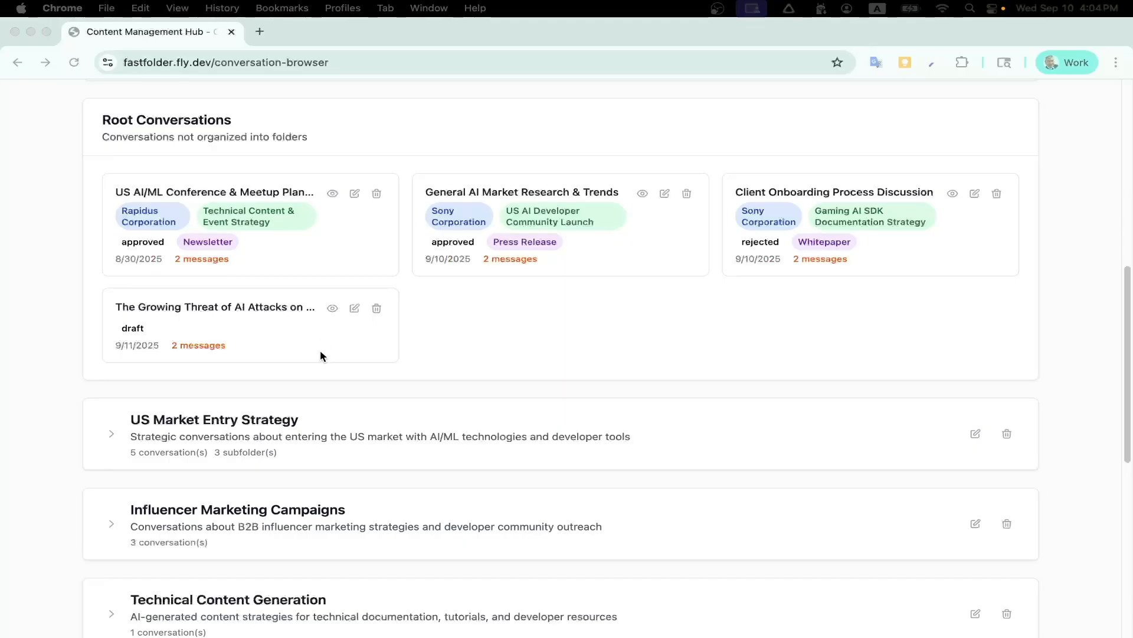
Expand the Industry Vertical Strategies folder and move the "The Growing Threat of AI Attacks on ..." conversation into it
scroll(165, 387, "down", 1)
scroll(169, 391, "down", 5)
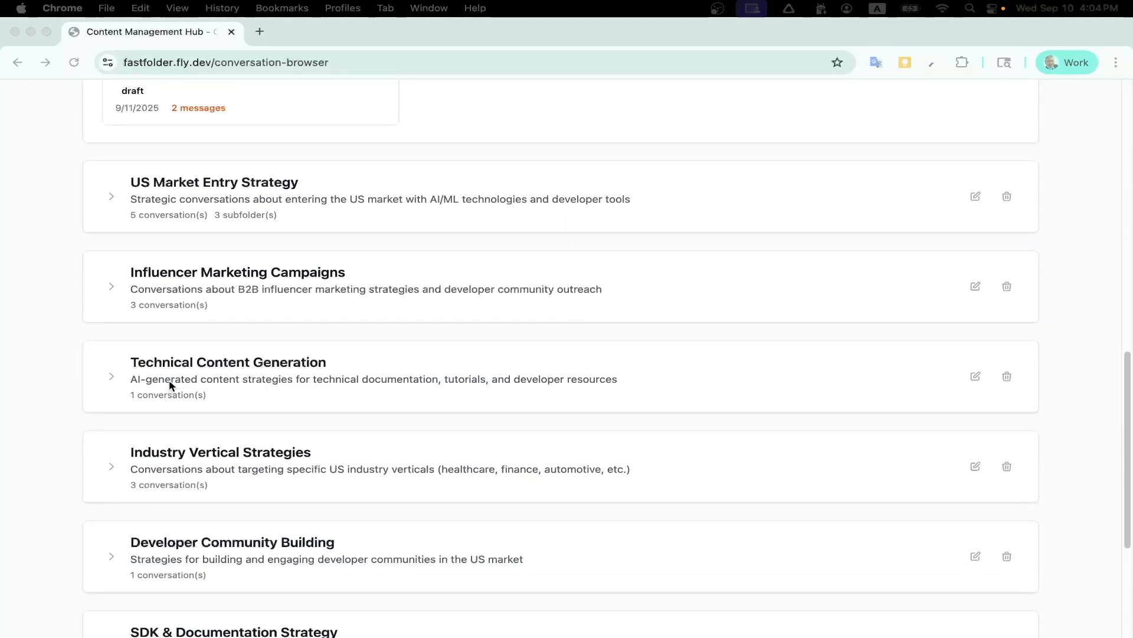
scroll(168, 383, "down", 1)
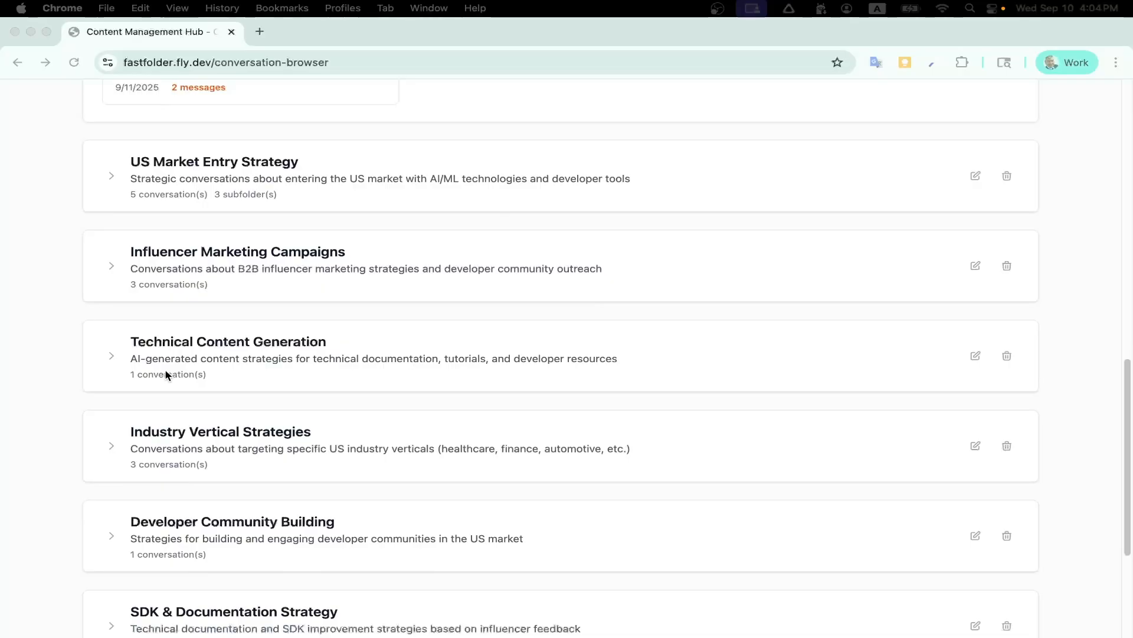
left_click(114, 445)
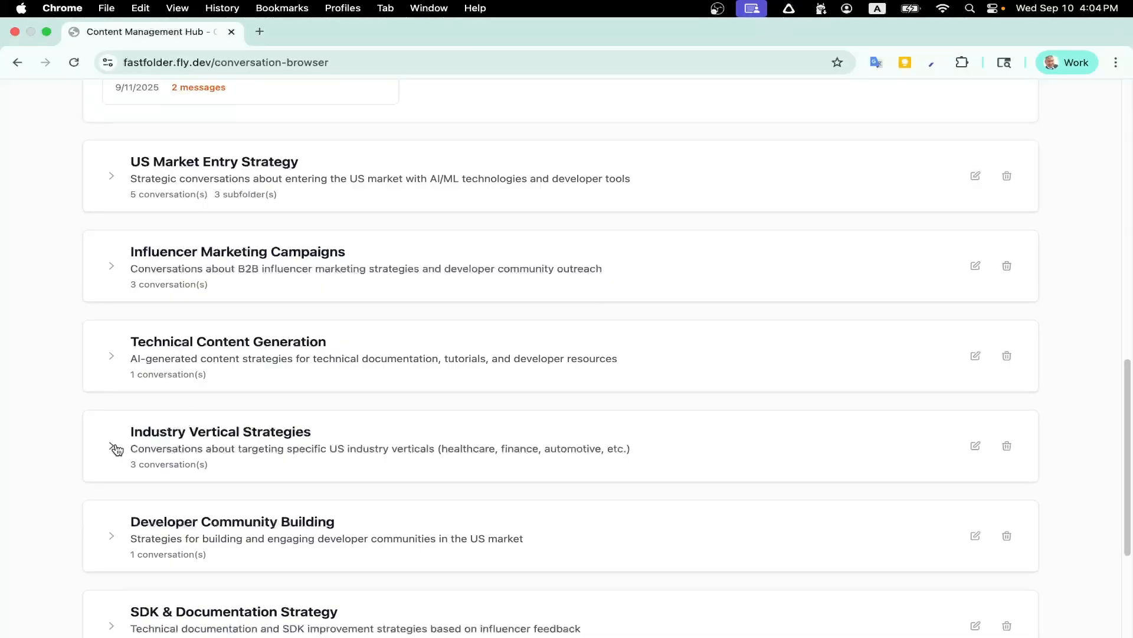
left_click(113, 447)
scroll(345, 366, "up", 3)
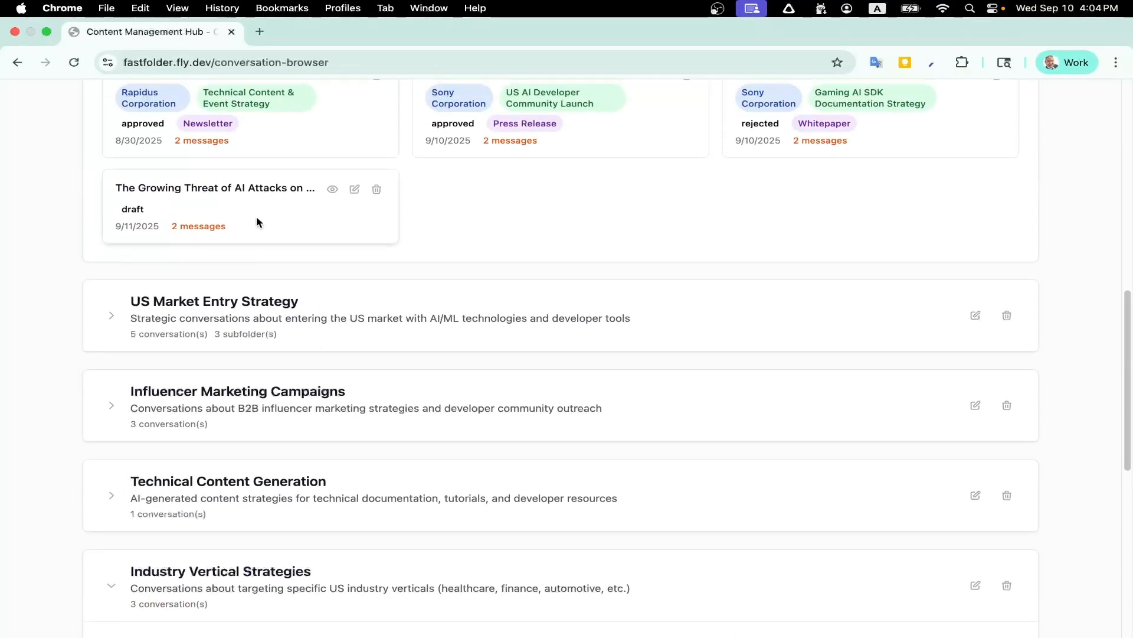
left_click_drag(257, 219, 701, 350)
scroll(342, 321, "down", 7)
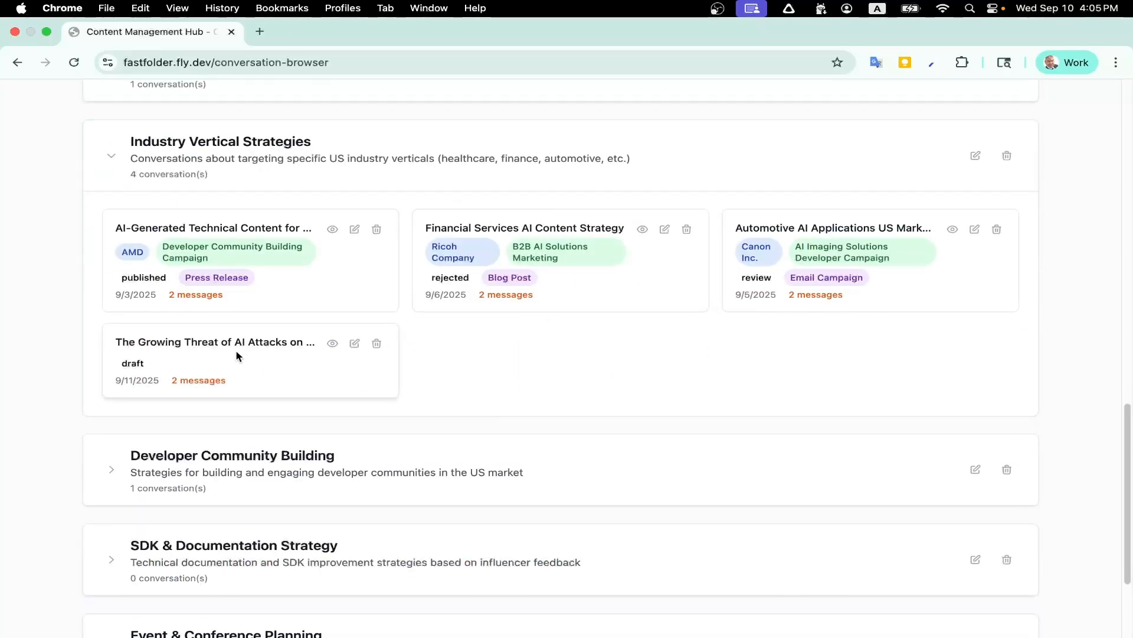
Assign the "The Growing Threat of AI Attacks on ..." blog post to the Technical Content & Event Strategy project, keep it Unassigned, and save the update
left_click(355, 344)
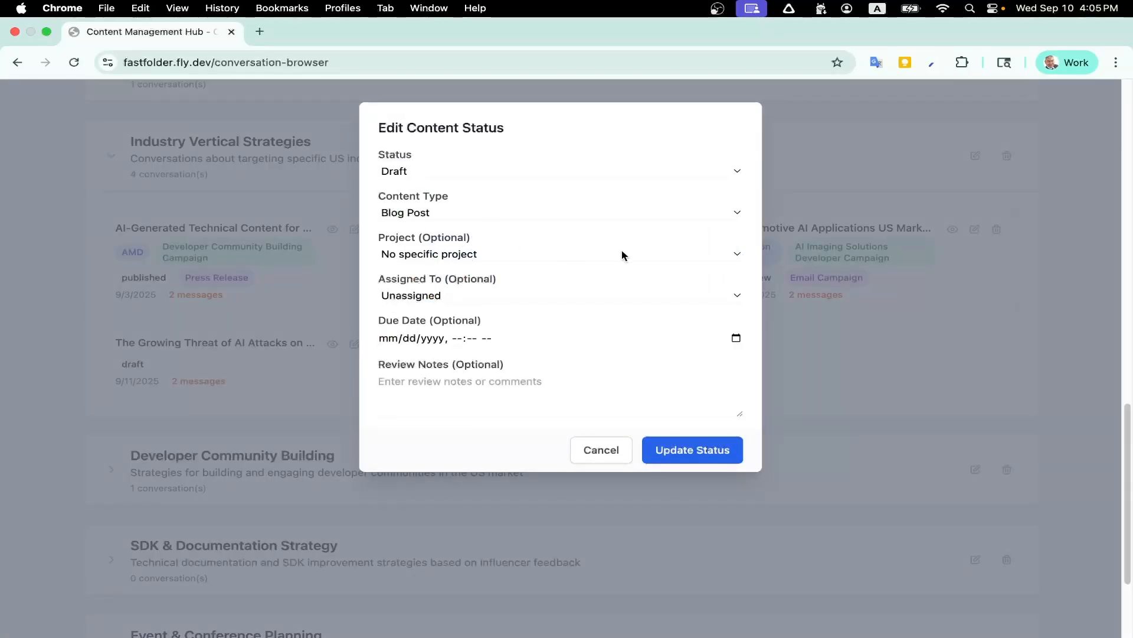
left_click(736, 256)
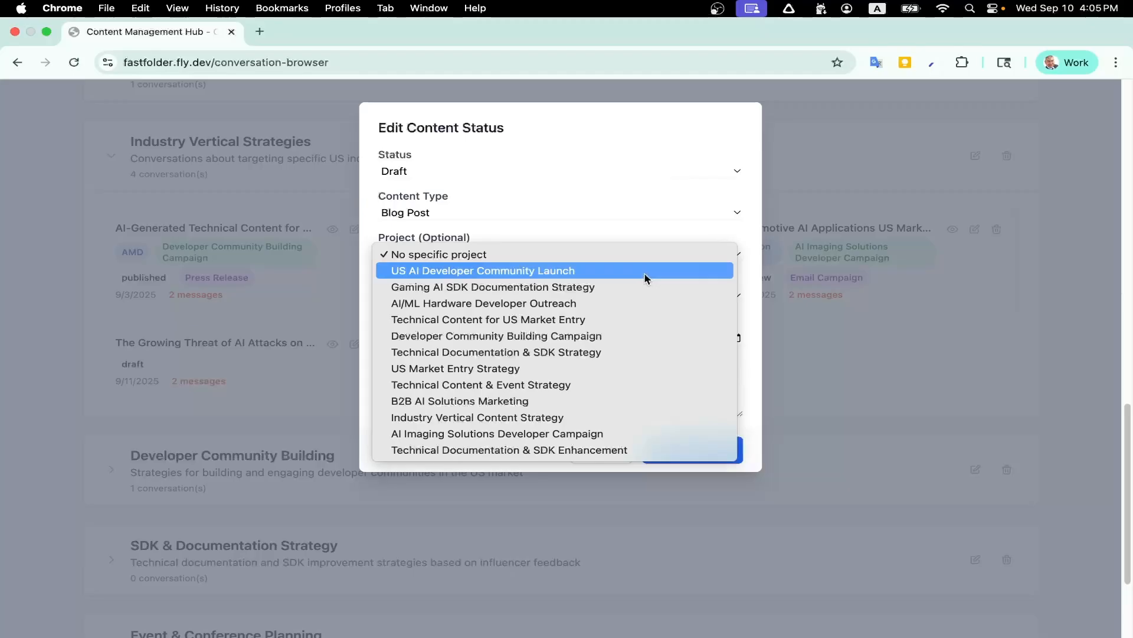
left_click(561, 385)
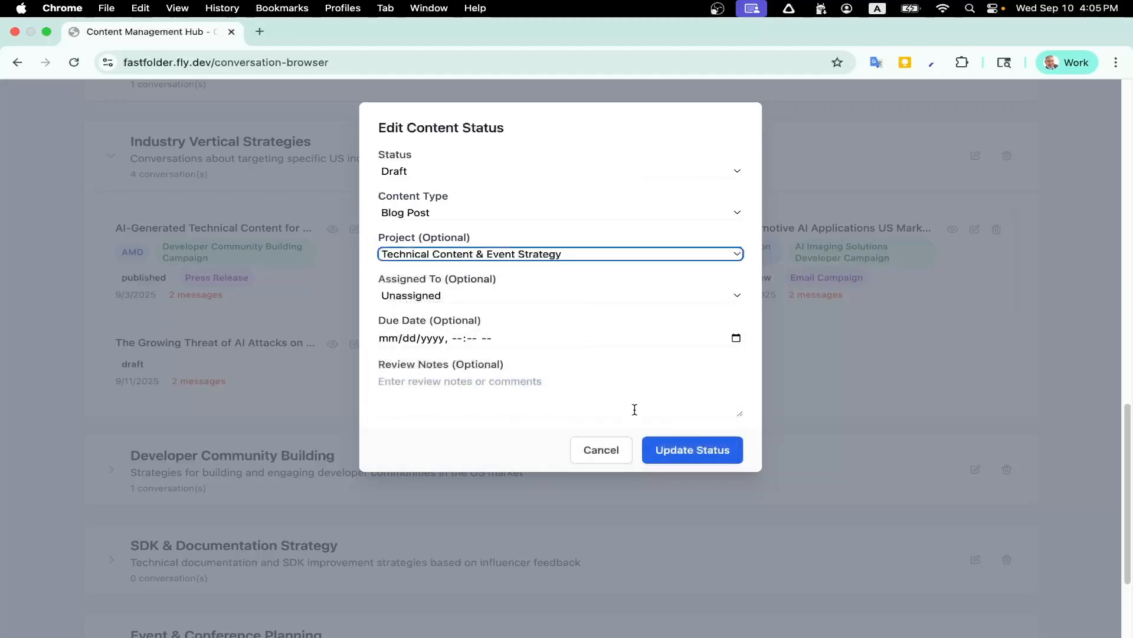
left_click(580, 298)
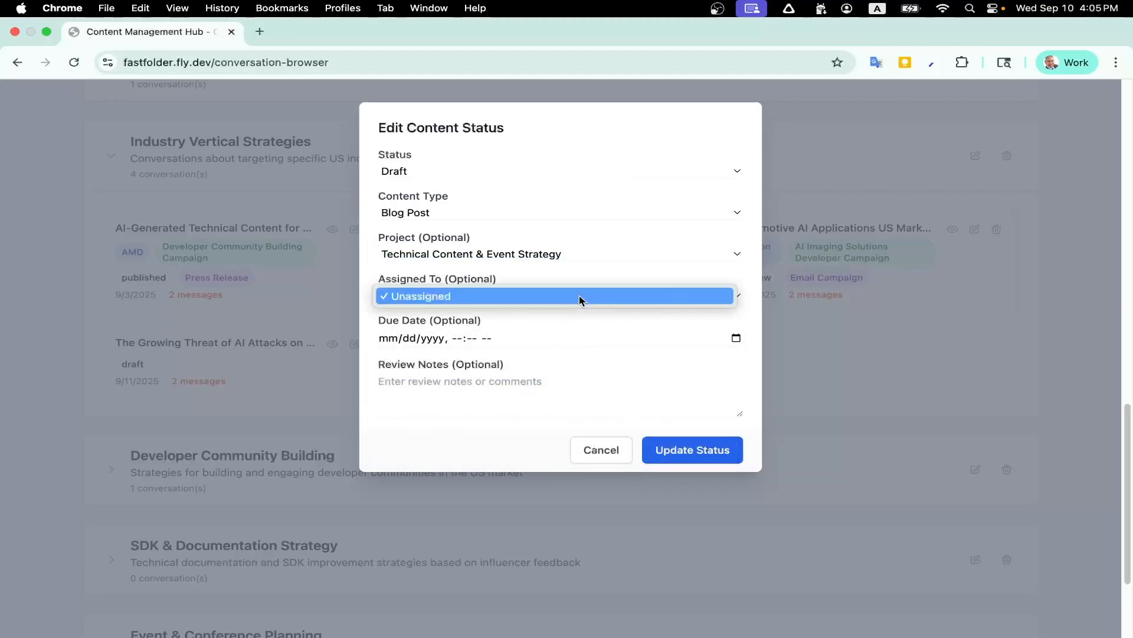
left_click(579, 298)
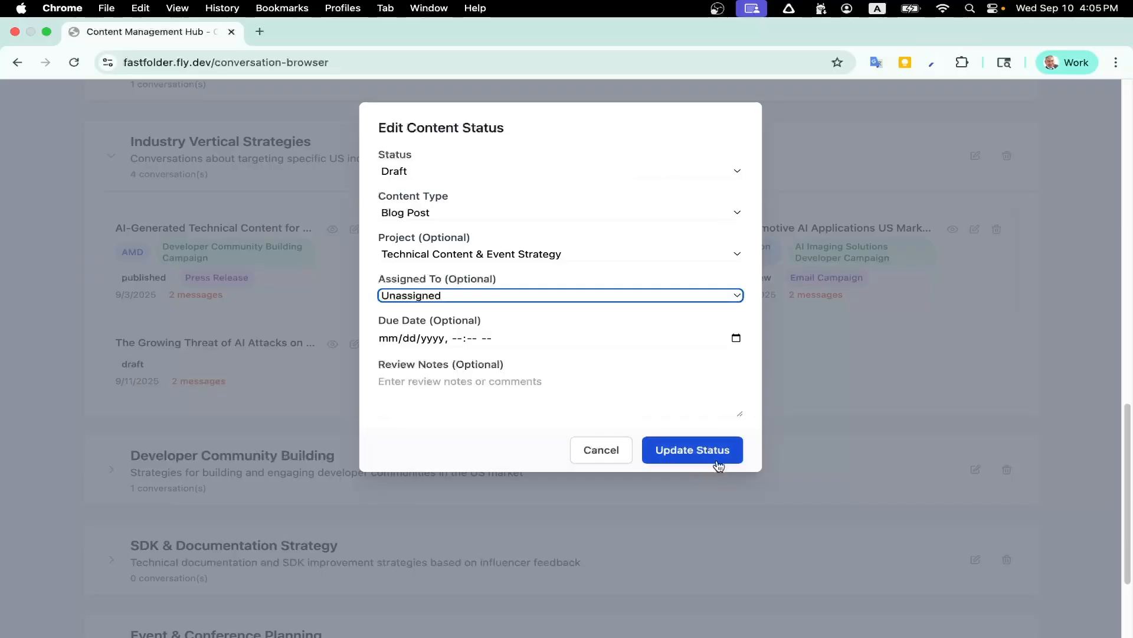
left_click(711, 457)
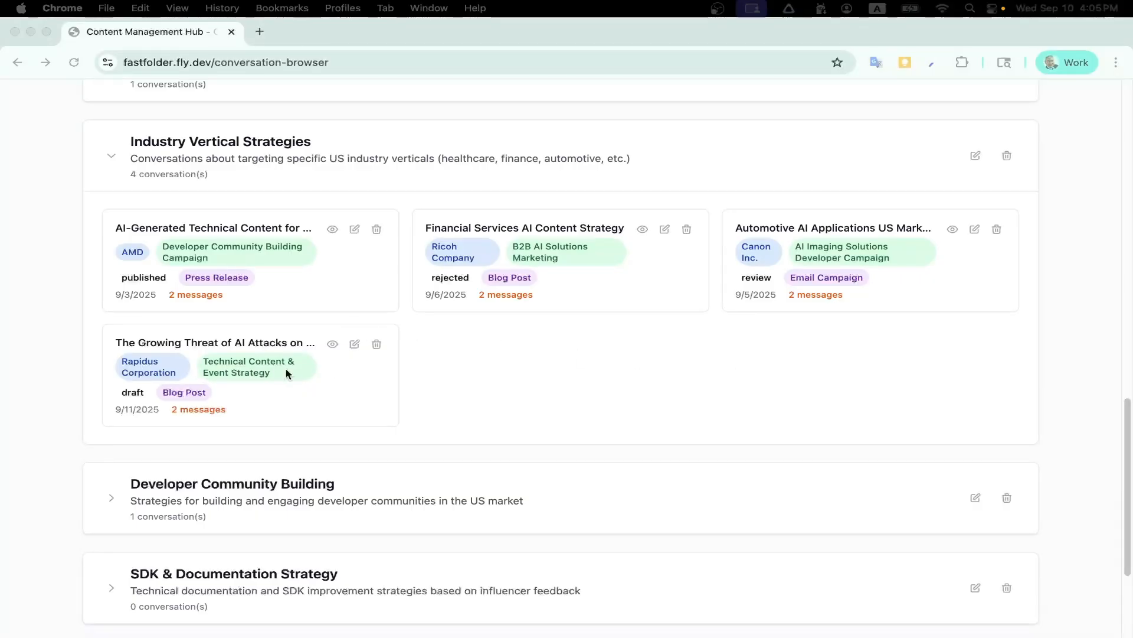
Open the new project form to look over its fields, cancel it, and view the root conversations
scroll(287, 373, "up", 6)
scroll(466, 376, "up", 10)
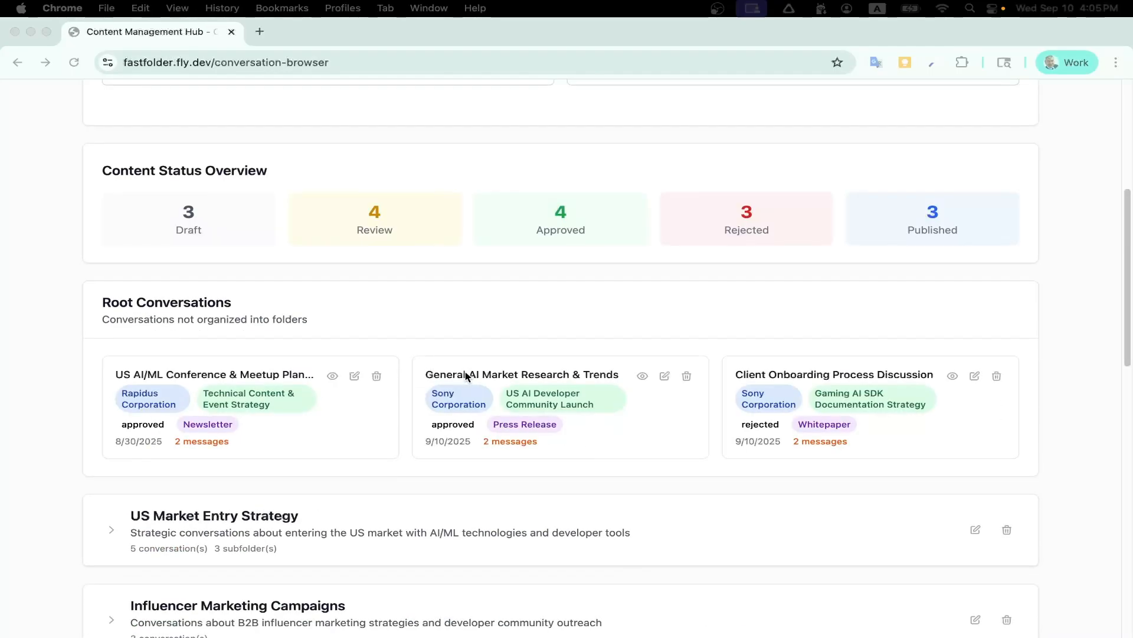
left_click(512, 103)
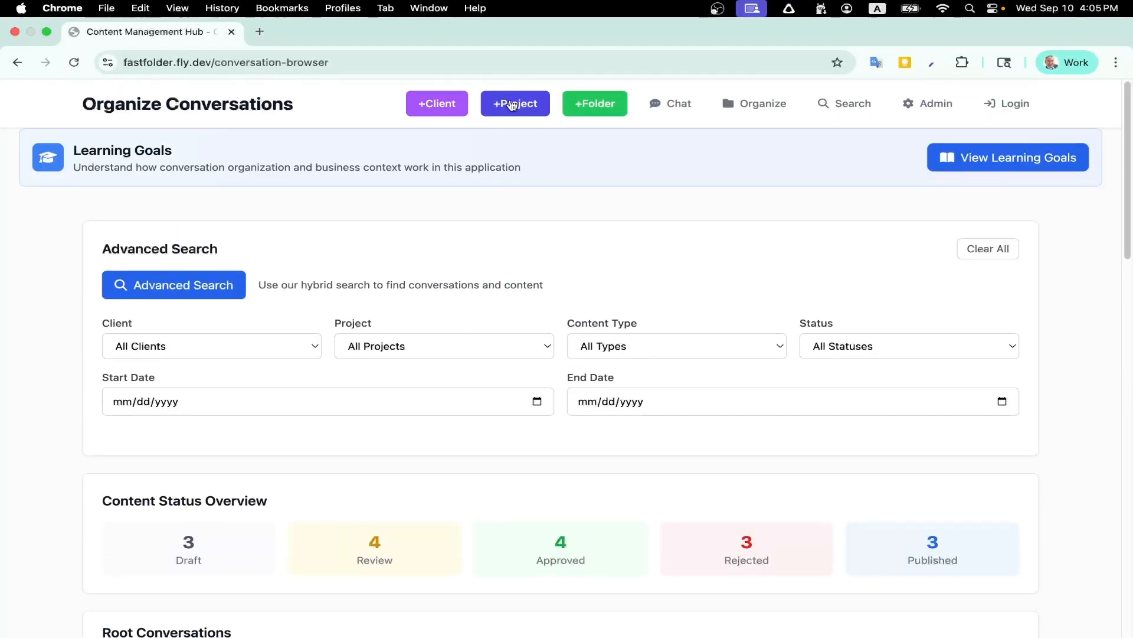
left_click(513, 105)
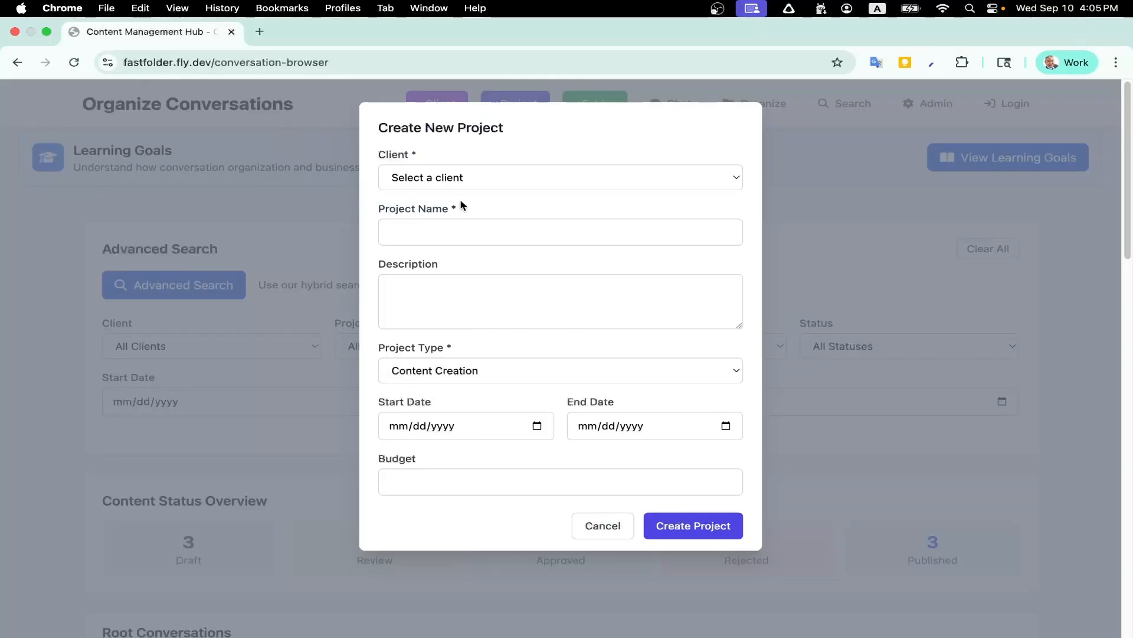
left_click(597, 526)
scroll(460, 419, "down", 5)
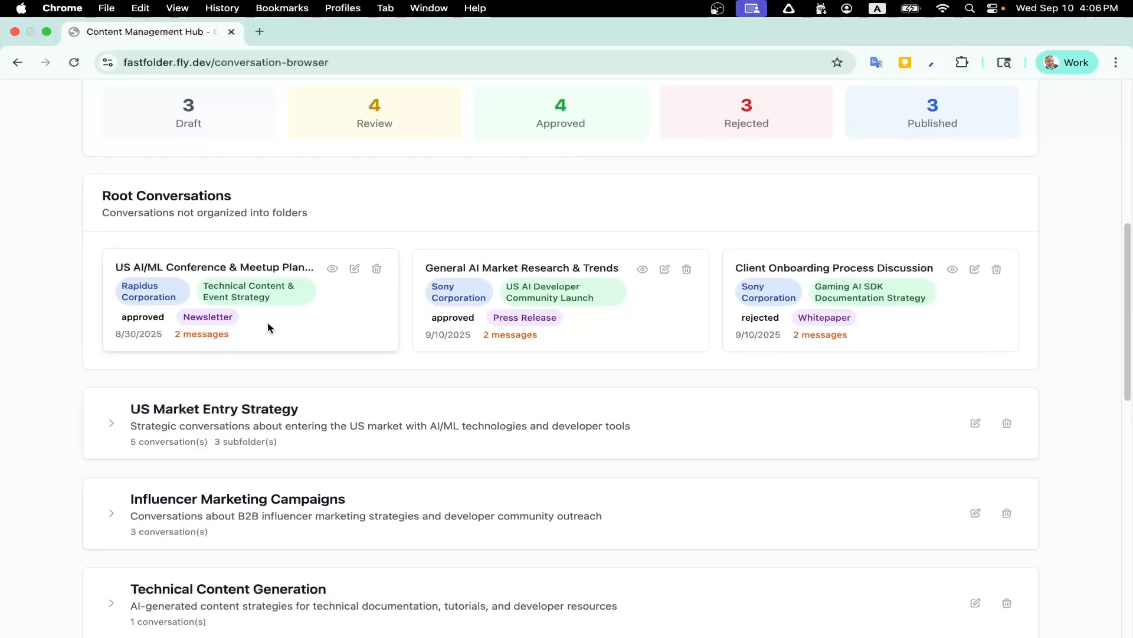
scroll(268, 324, "down", 1)
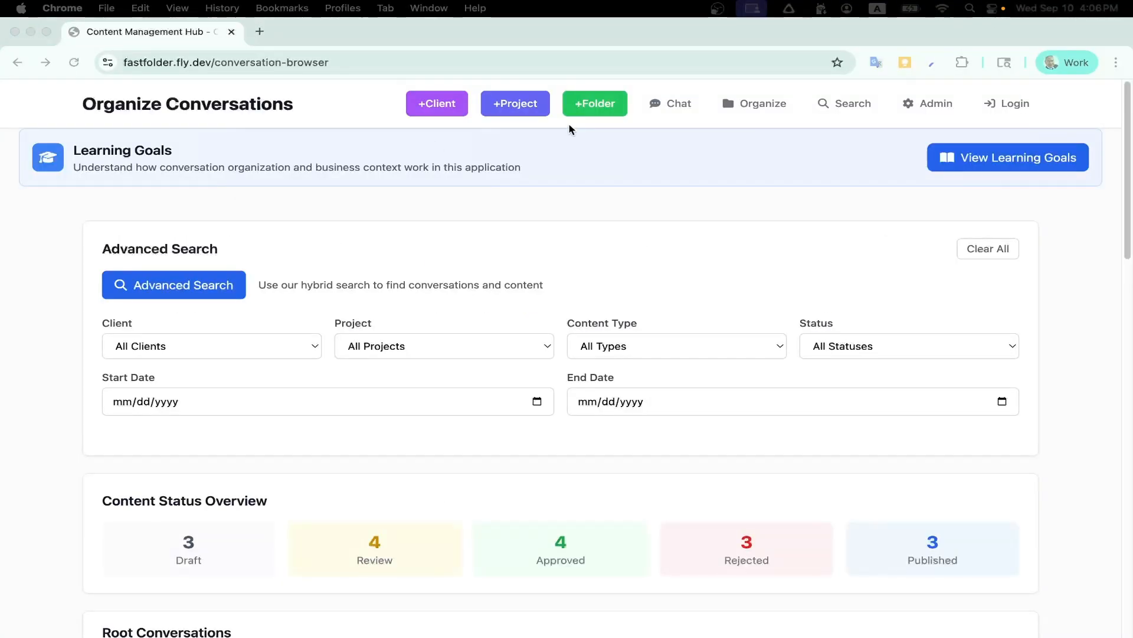
Open the new client form for a look and close it without creating a client
left_click(450, 111)
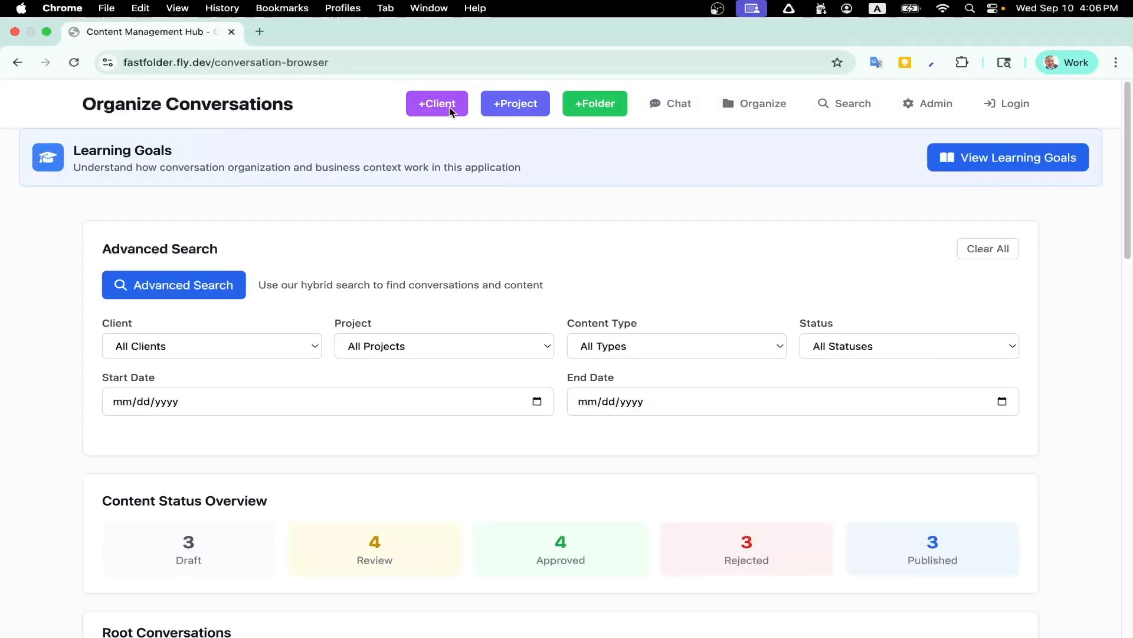
left_click(450, 111)
left_click(602, 524)
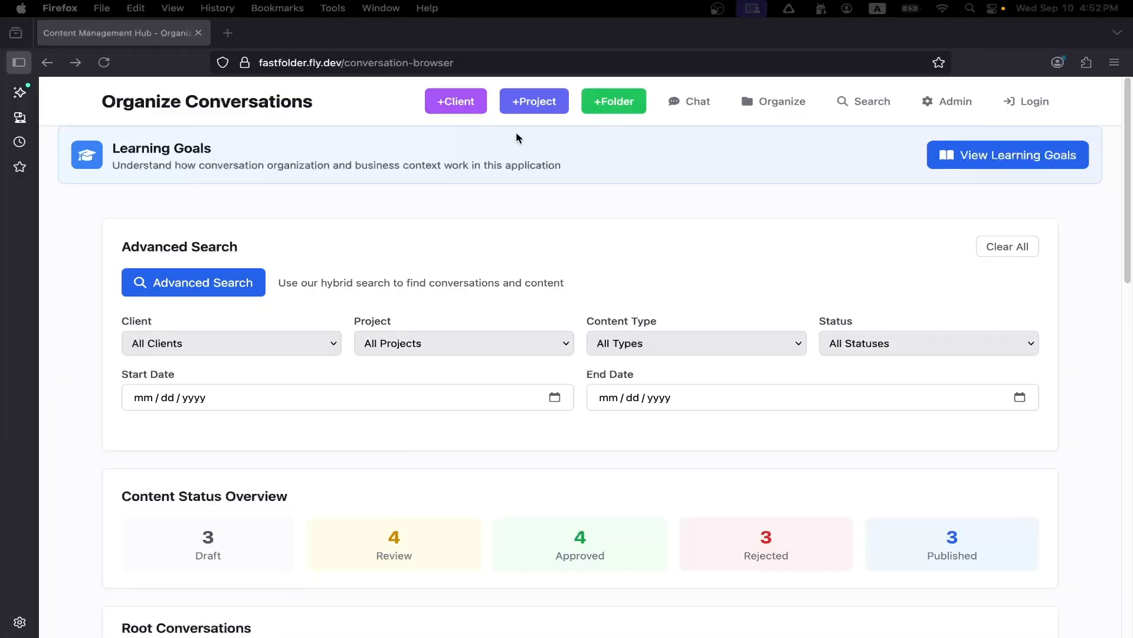
Reopen the "The Growing Threat of AI Attacks on Enterprise ..." conversation from the AI chat's conversation list and read its closing sections
left_click(702, 108)
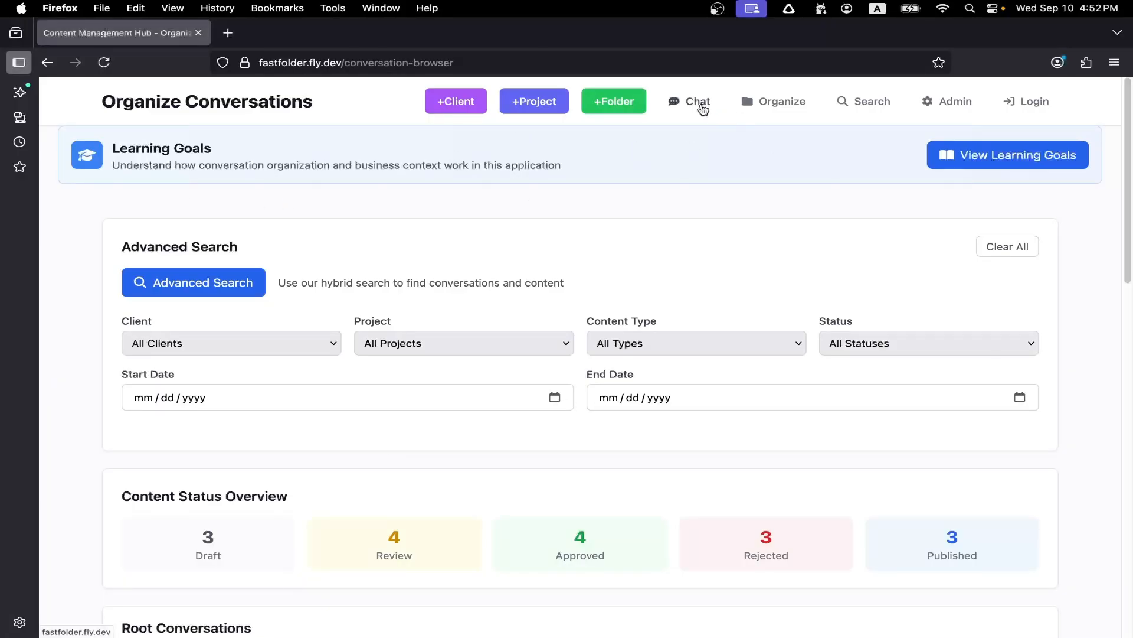
left_click(696, 103)
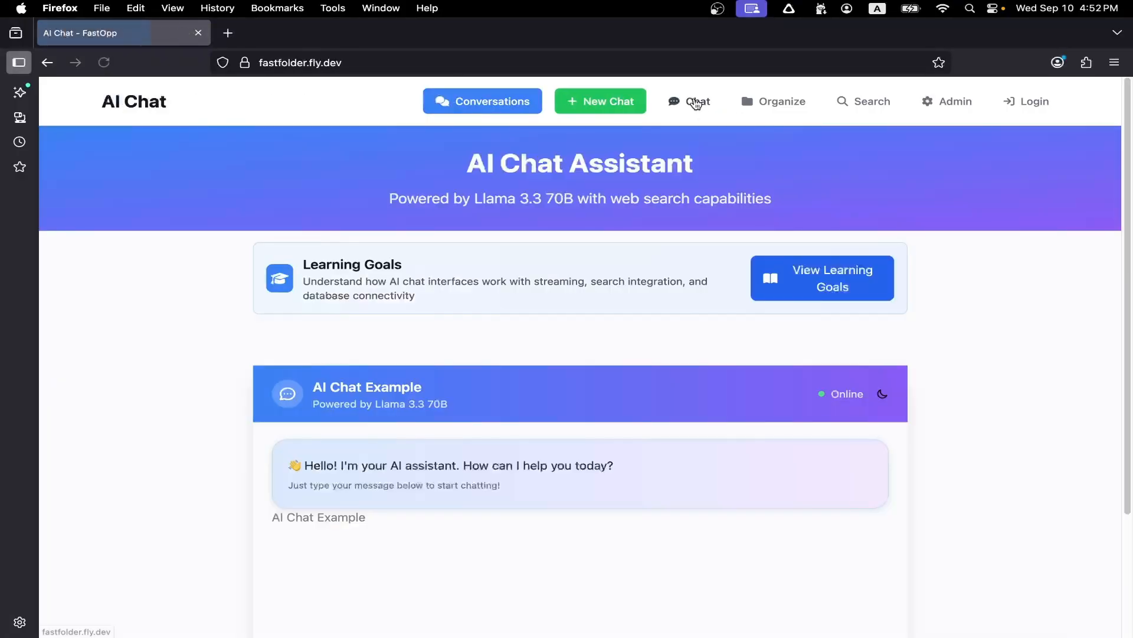
left_click(498, 106)
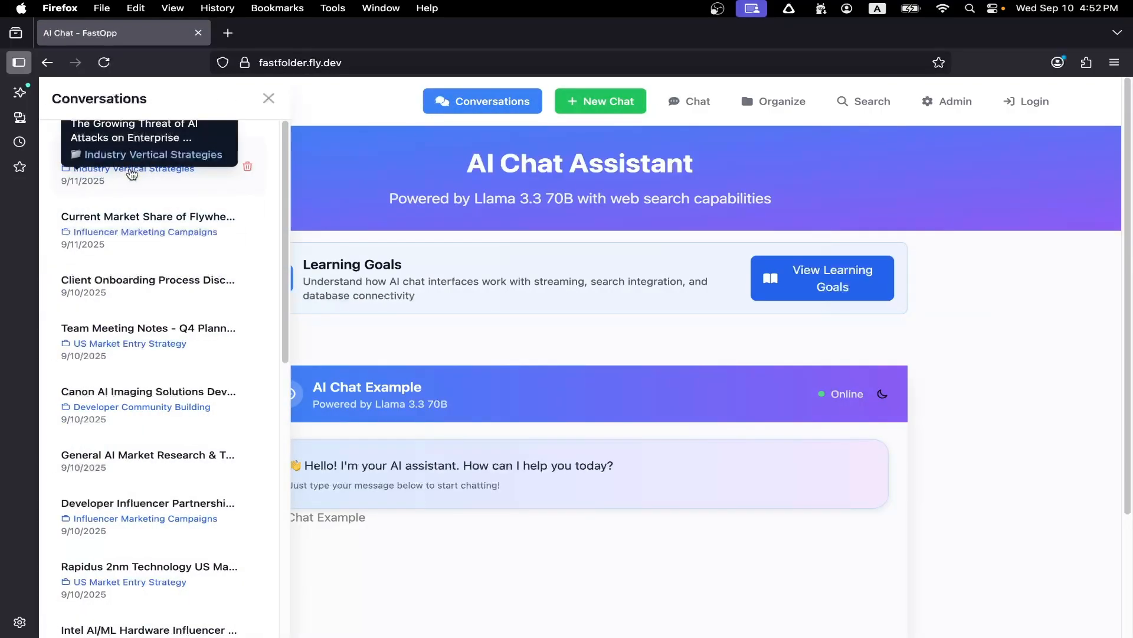
left_click(131, 173)
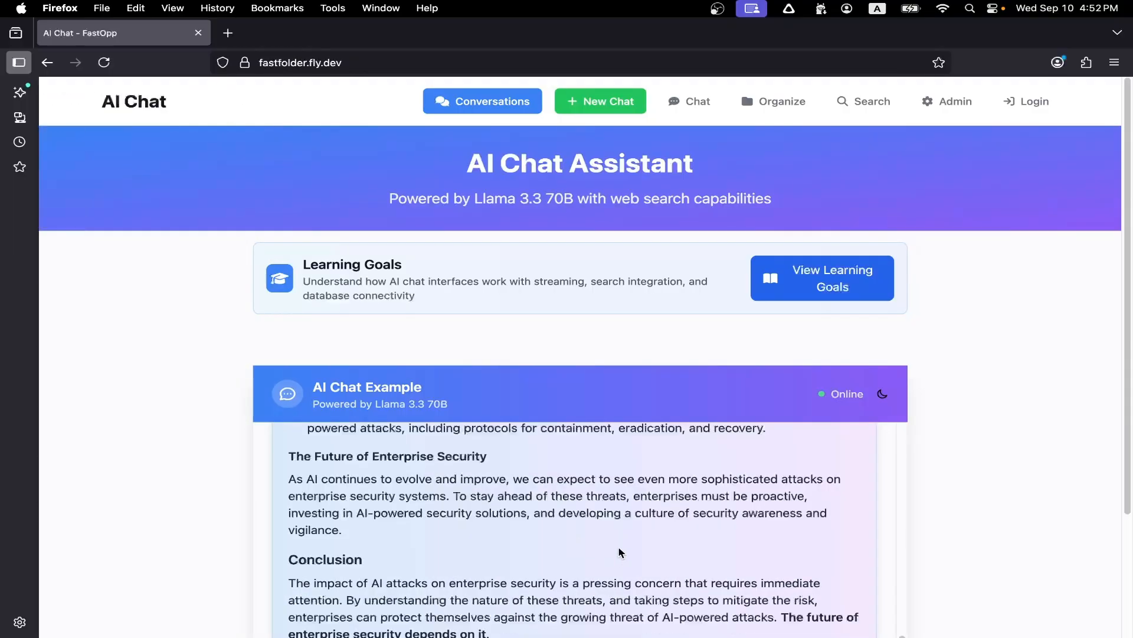
scroll(620, 553, "up", 1)
scroll(607, 516, "down", 3)
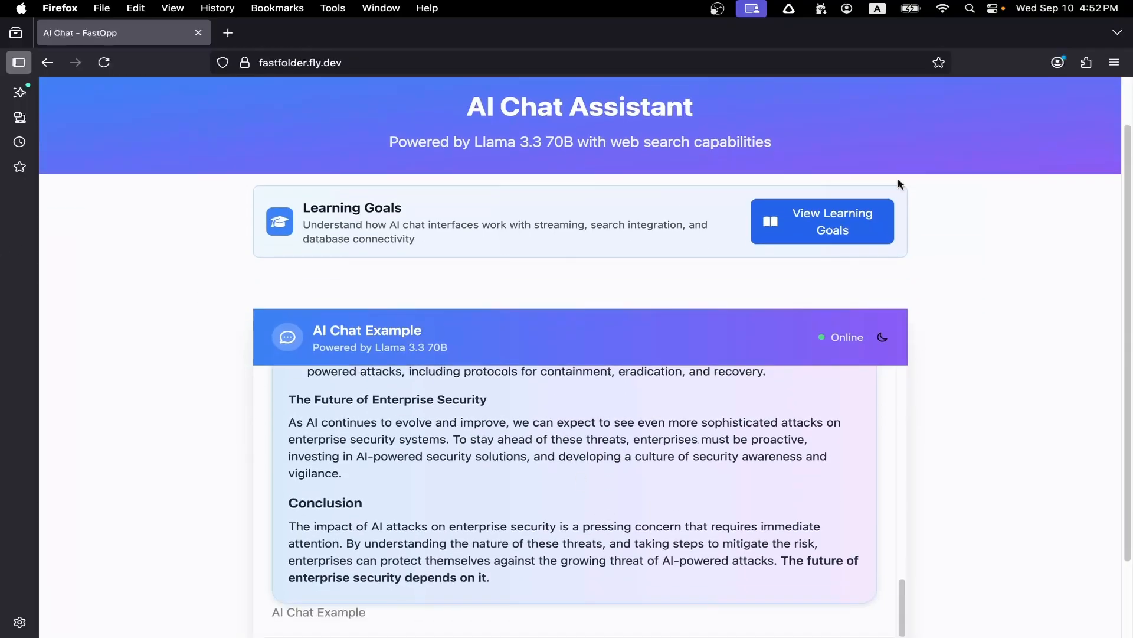
scroll(971, 214, "up", 2)
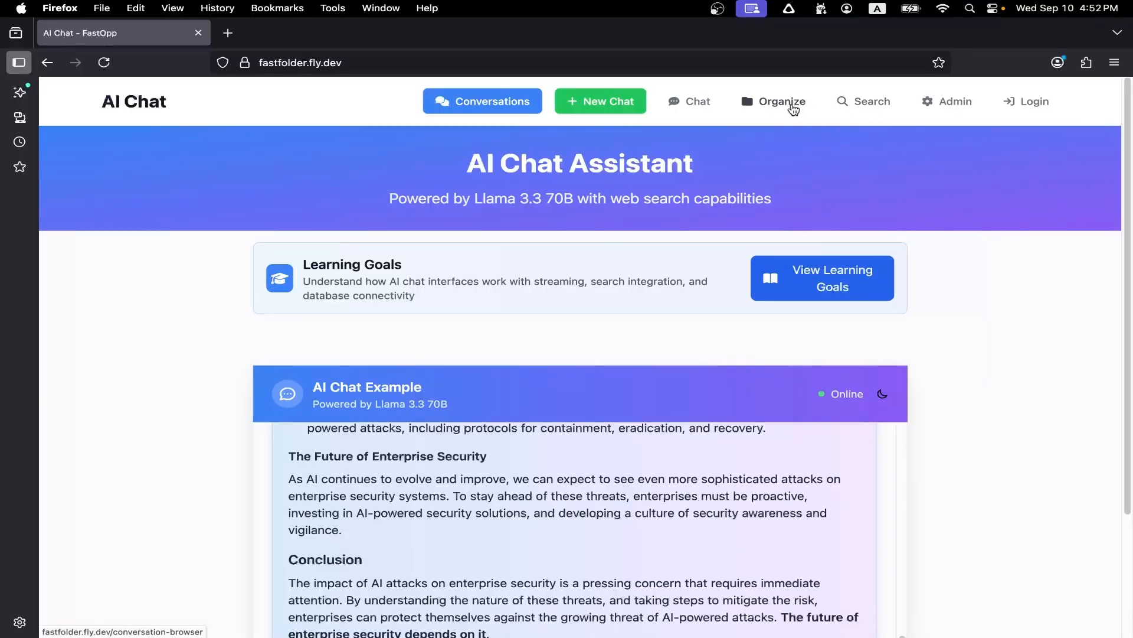
Return to the conversation organizer and look over its search filters and content status overview
left_click(790, 106)
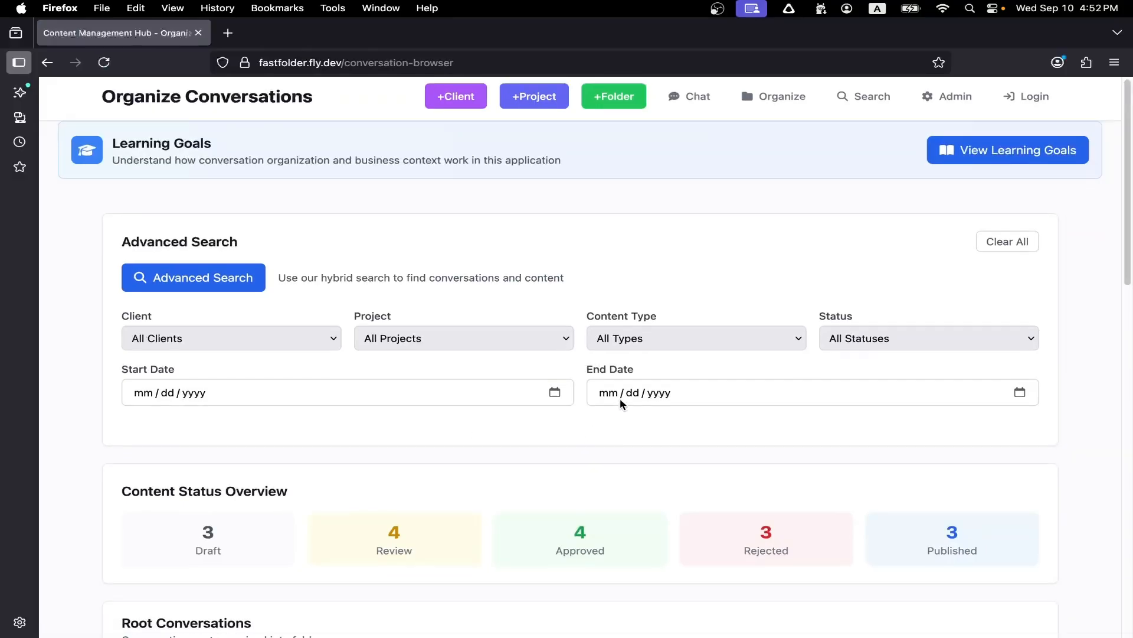
scroll(620, 398, "down", 3)
scroll(625, 405, "up", 3)
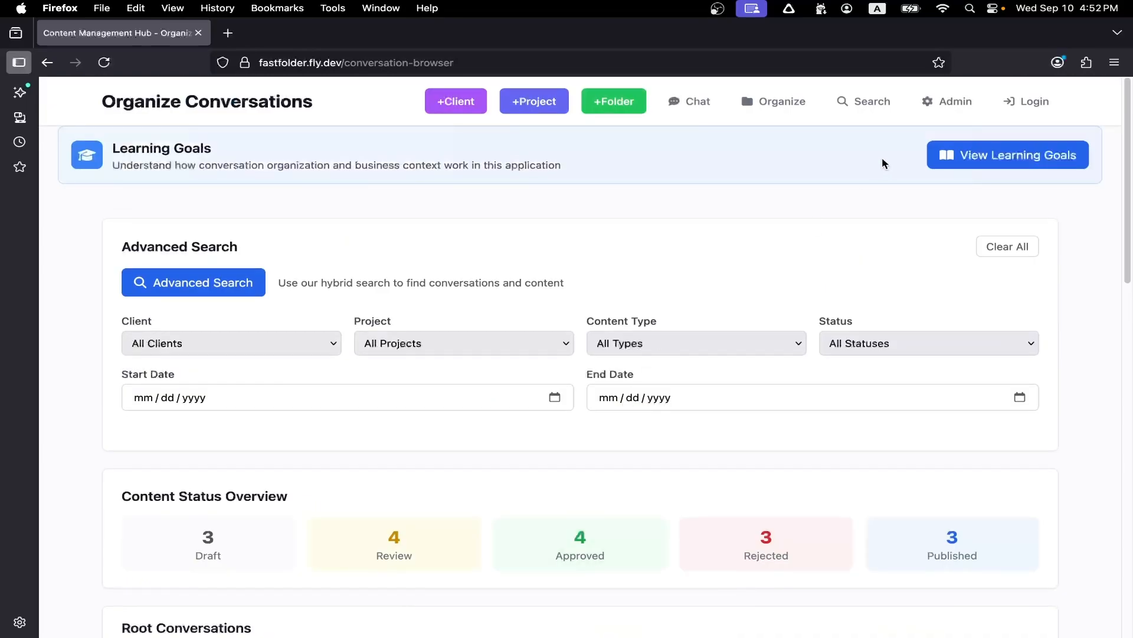
Go to the search page, expand the explanation of the search methods, and collapse it again
left_click(871, 105)
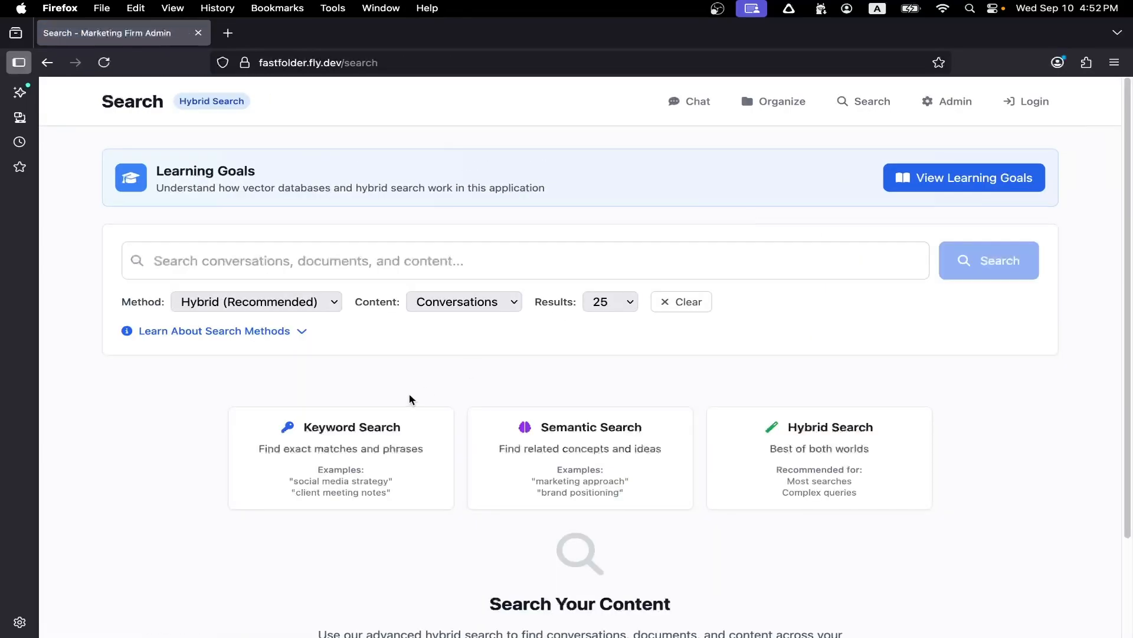
left_click(279, 330)
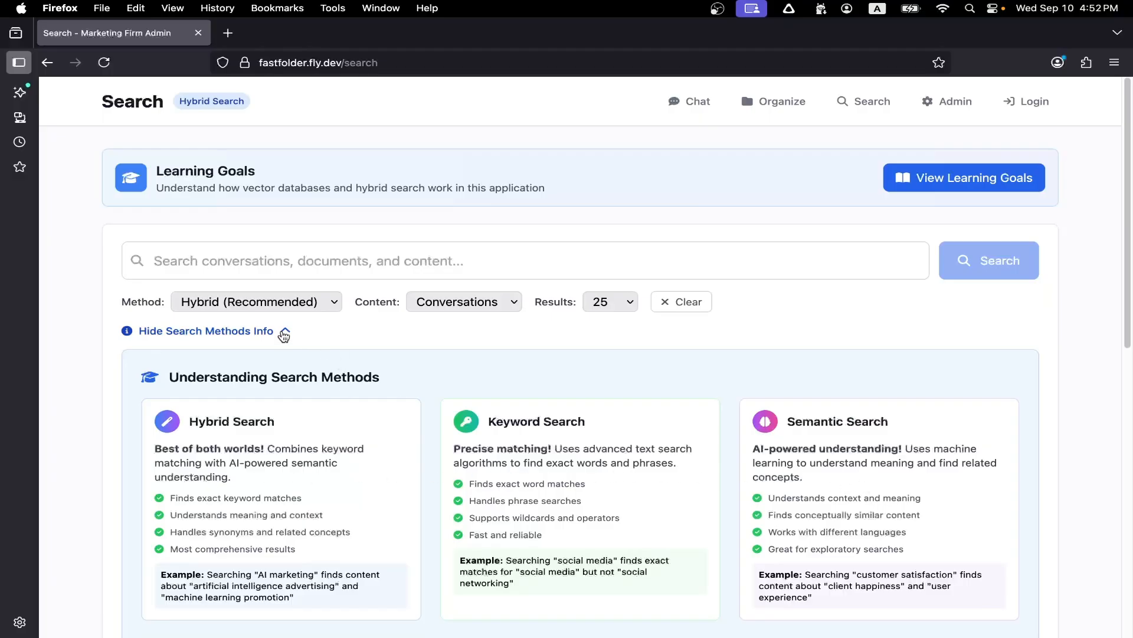
left_click(285, 334)
Run a hybrid search of conversations for "ai security" and look through the results
left_click(324, 260)
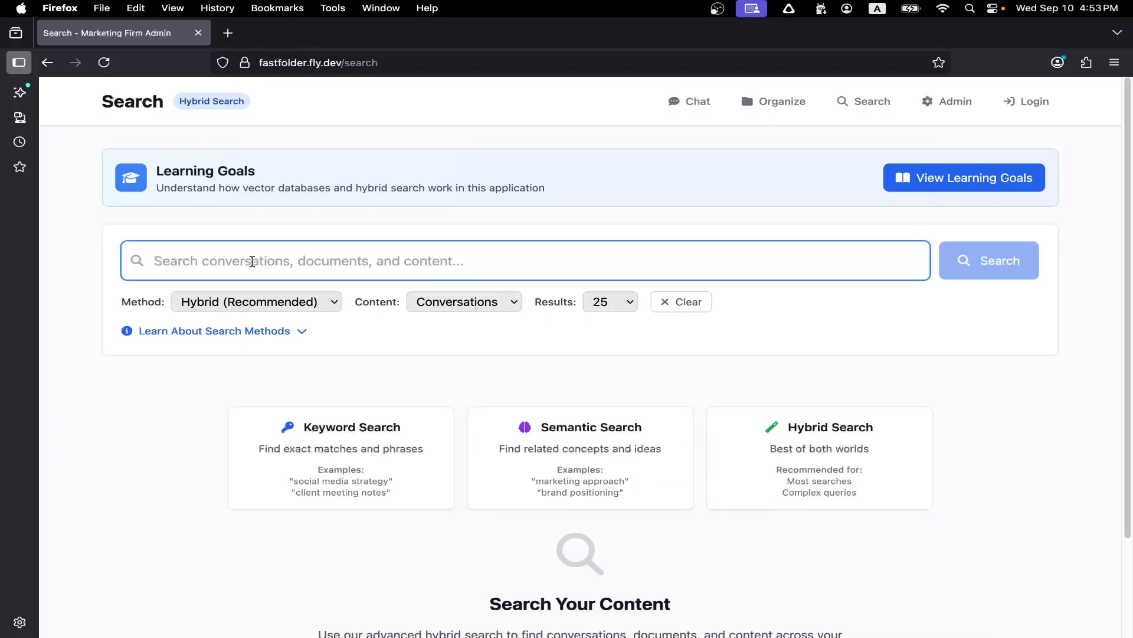
type("ai security")
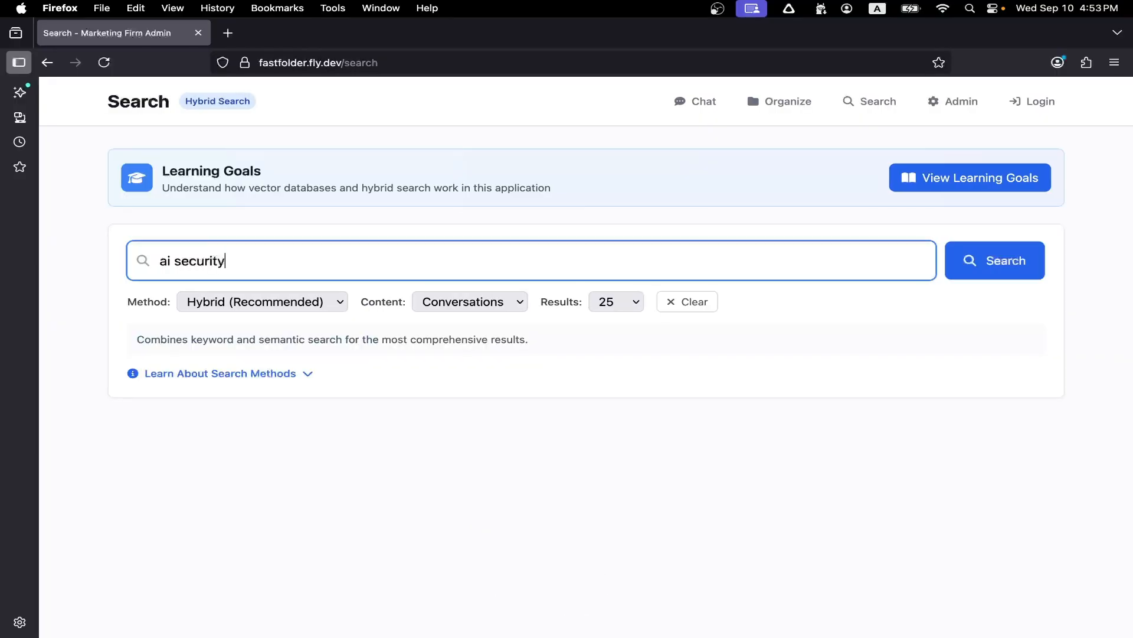
key("Return")
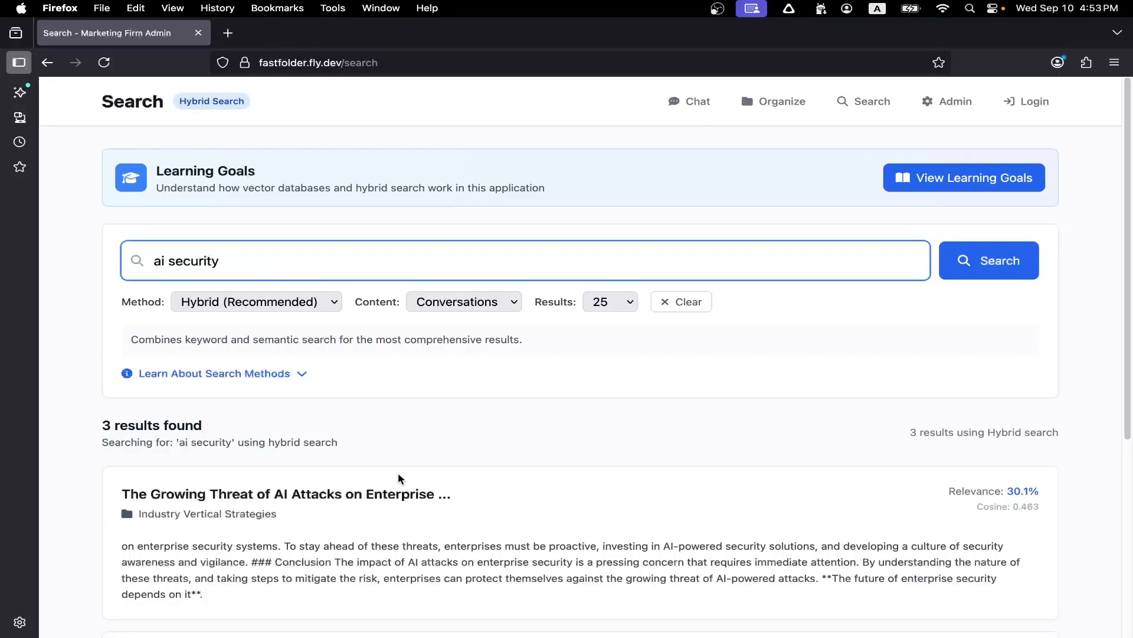
scroll(392, 508, "down", 4)
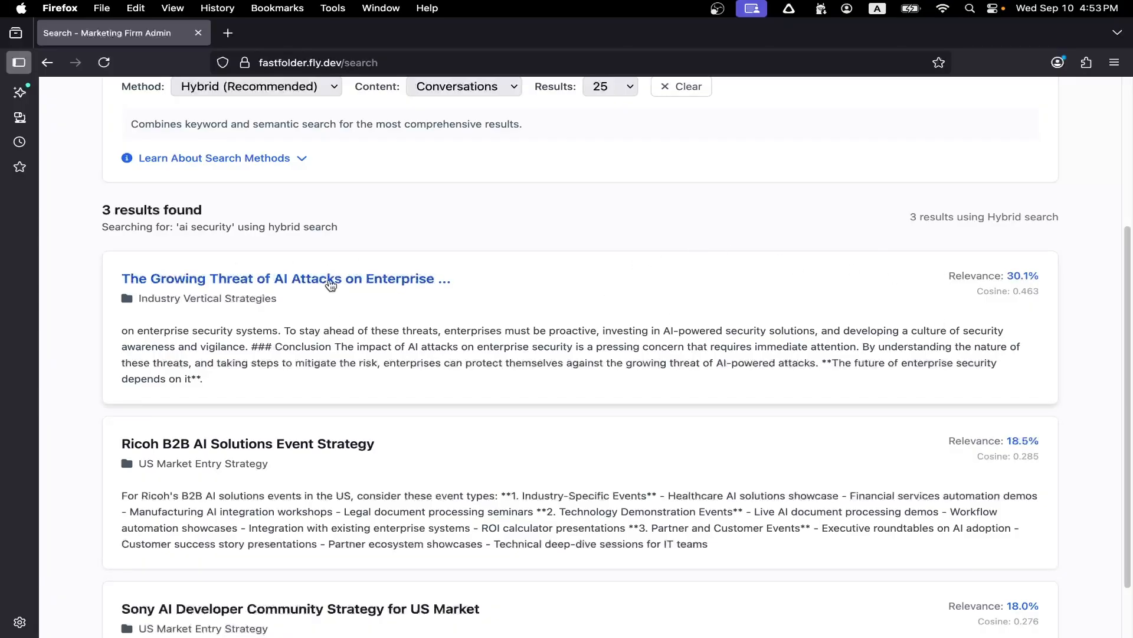
Open the "The Growing Threat of AI Attacks on Enterprise ..." search result and read back through the blog post in the chat
left_click(391, 280)
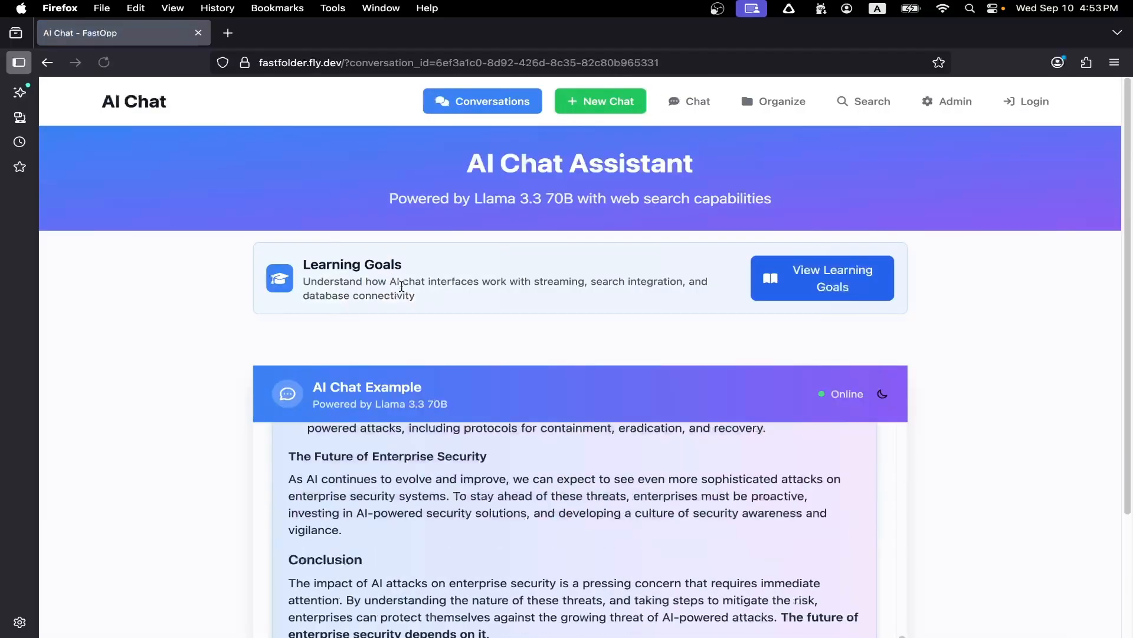
scroll(453, 534, "up", 2)
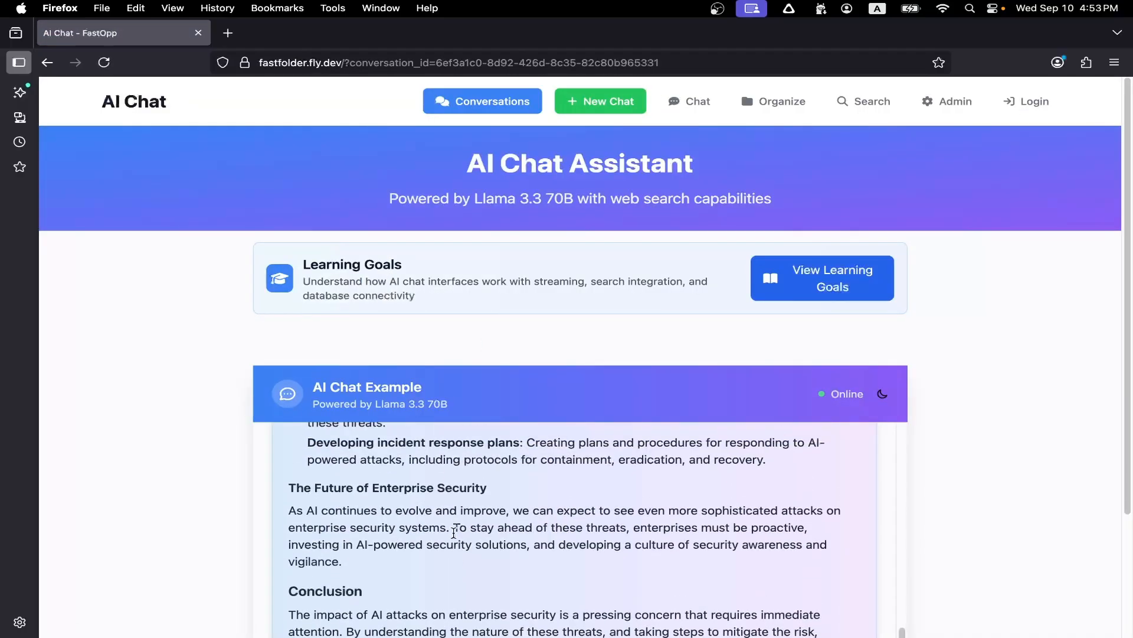
scroll(453, 533, "up", 3)
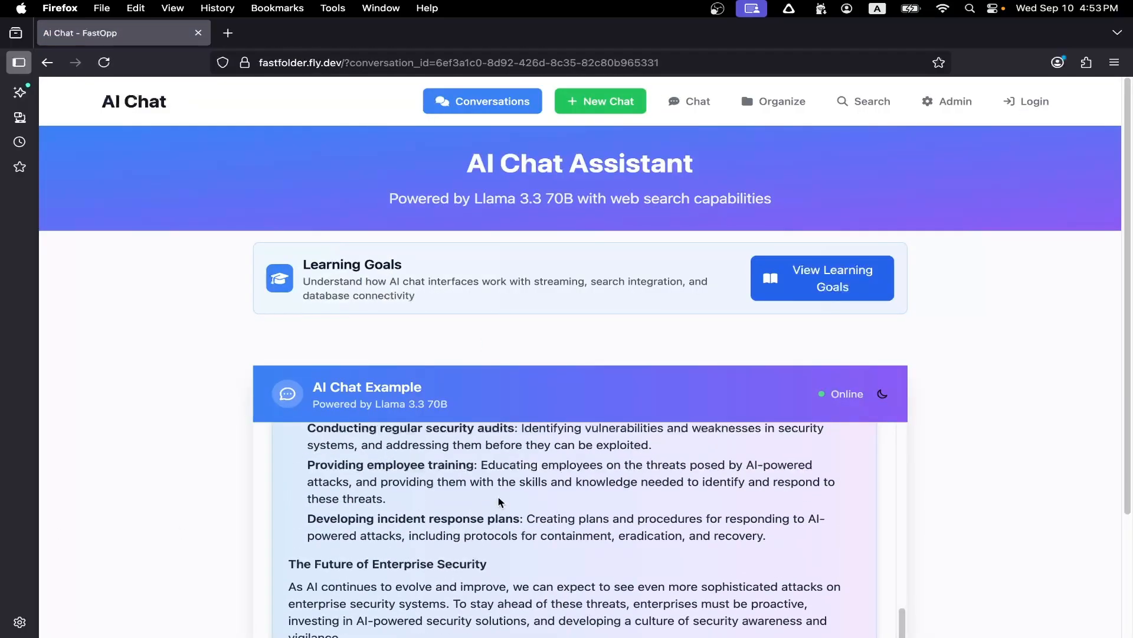